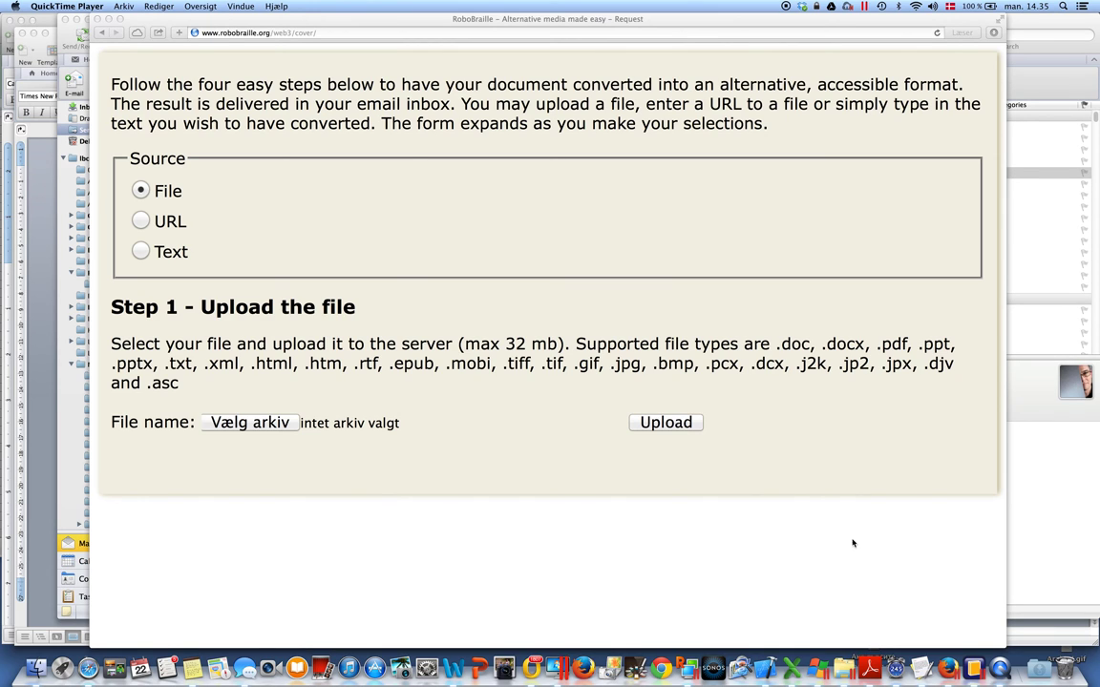
# Bring the plain-text Torts file forward and scroll its table of contents, selecting the About this Book passage
pyautogui.click(921, 668)
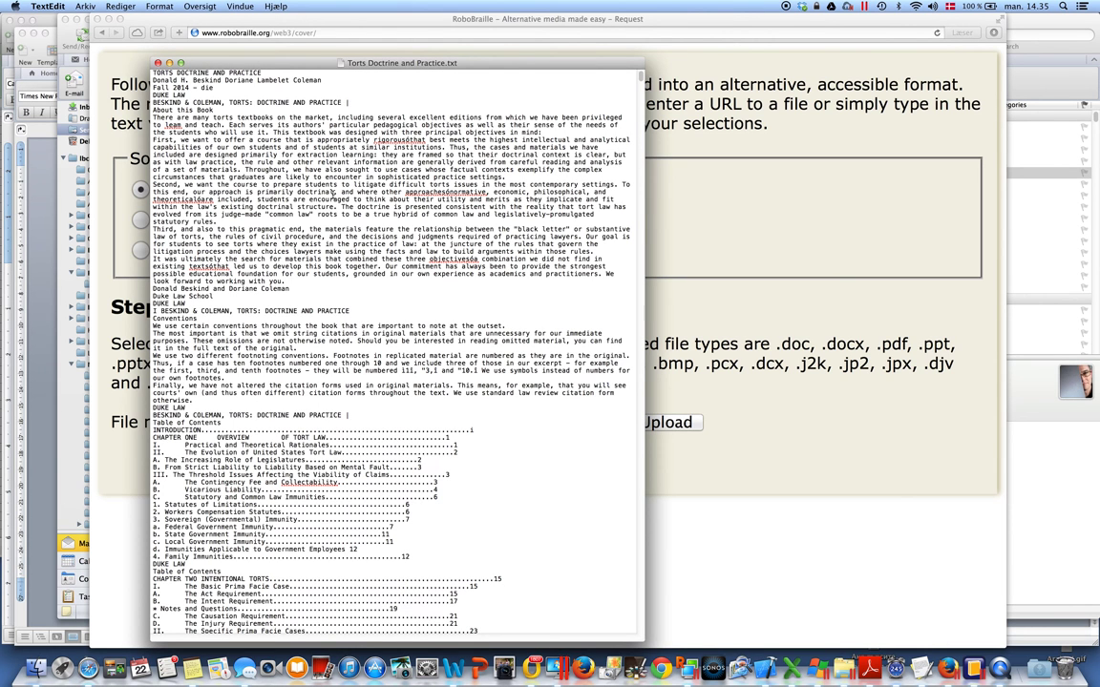
pyautogui.scroll(-5, 348, 125)
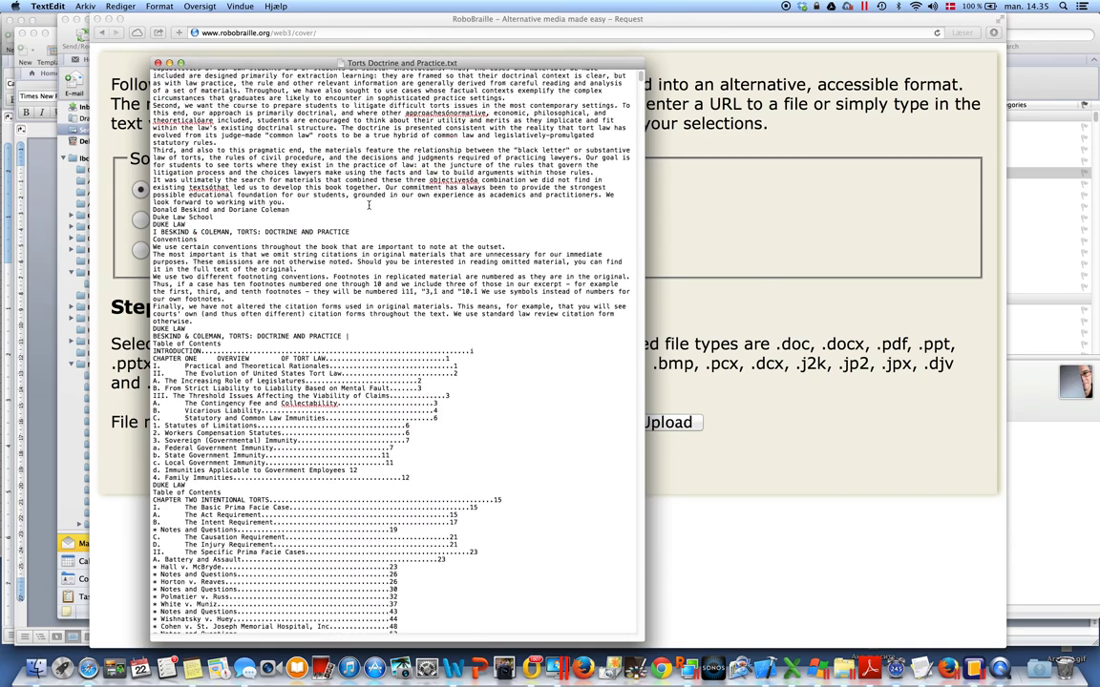
pyautogui.scroll(-7, 370, 203)
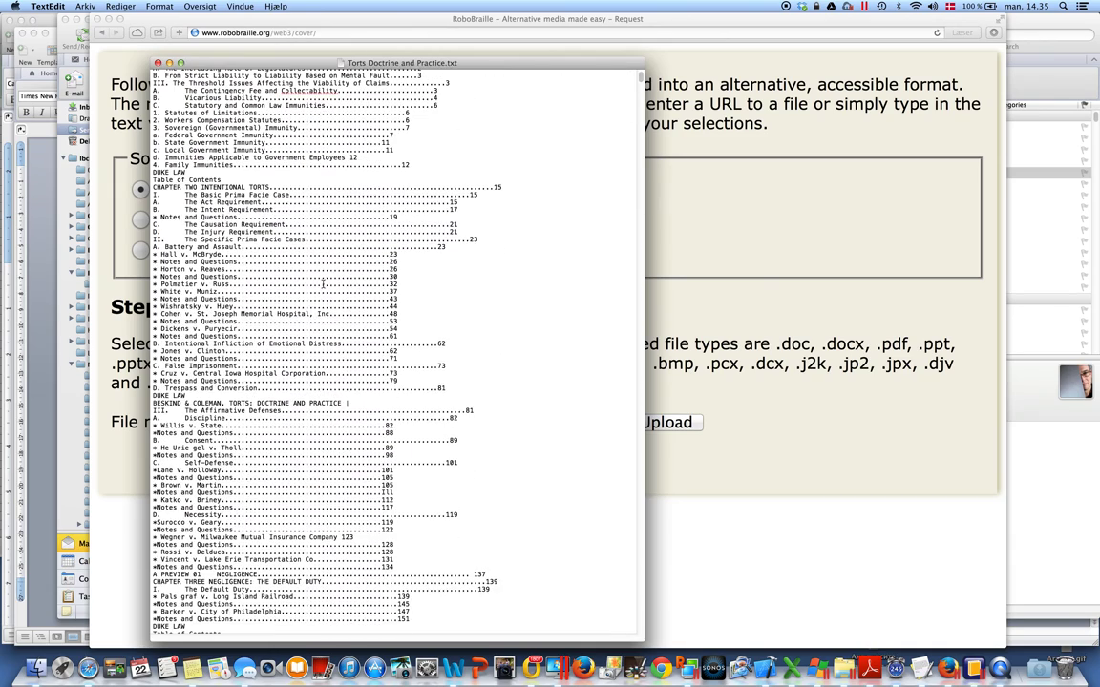
pyautogui.scroll(-7, 310, 289)
pyautogui.scroll(15, 309, 291)
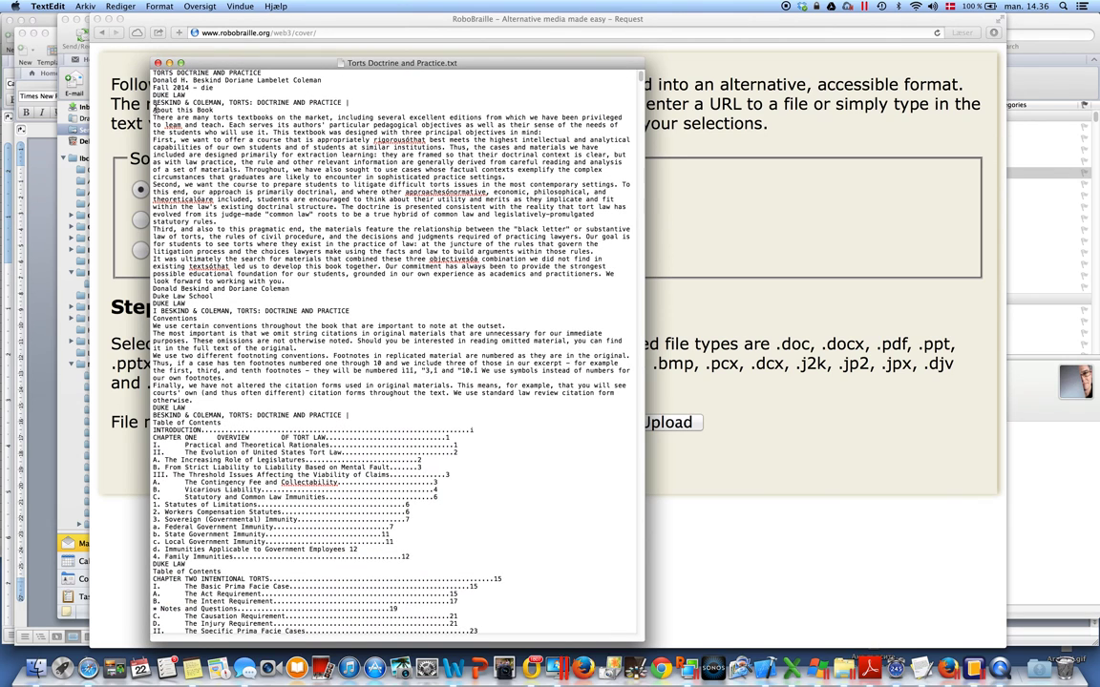
pyautogui.moveTo(154, 109); pyautogui.dragTo(286, 156)
pyautogui.click(218, 202)
# Scroll down to the Introduction line and briefly select it to show it is plain text
pyautogui.scroll(-20, 231, 246)
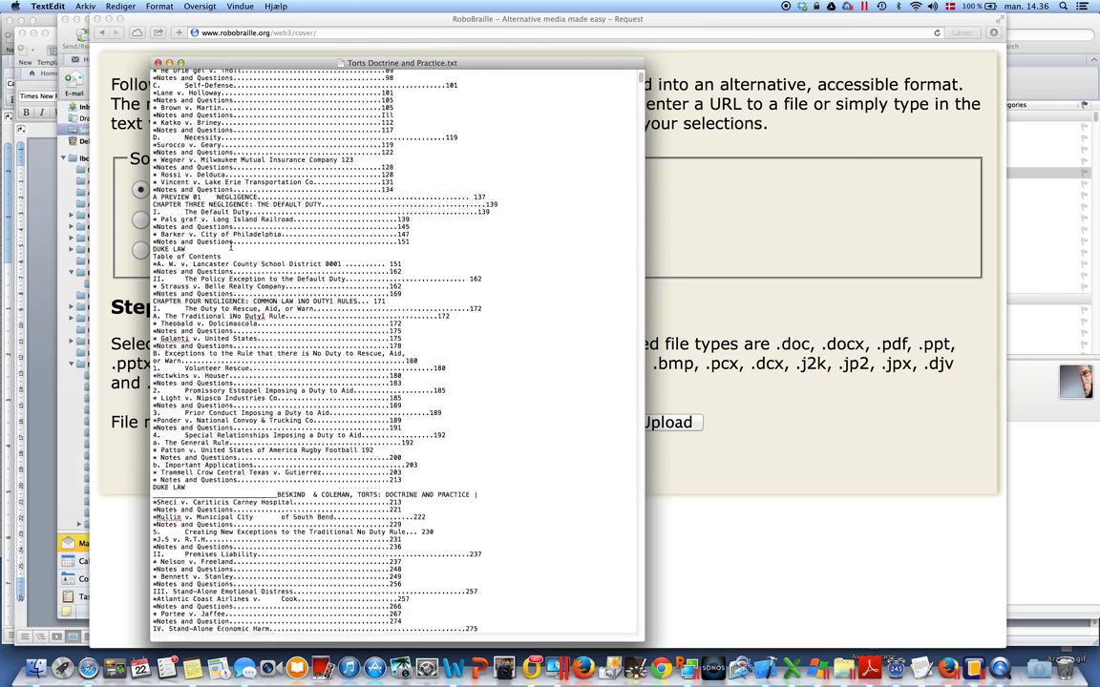
pyautogui.scroll(-20, 231, 246)
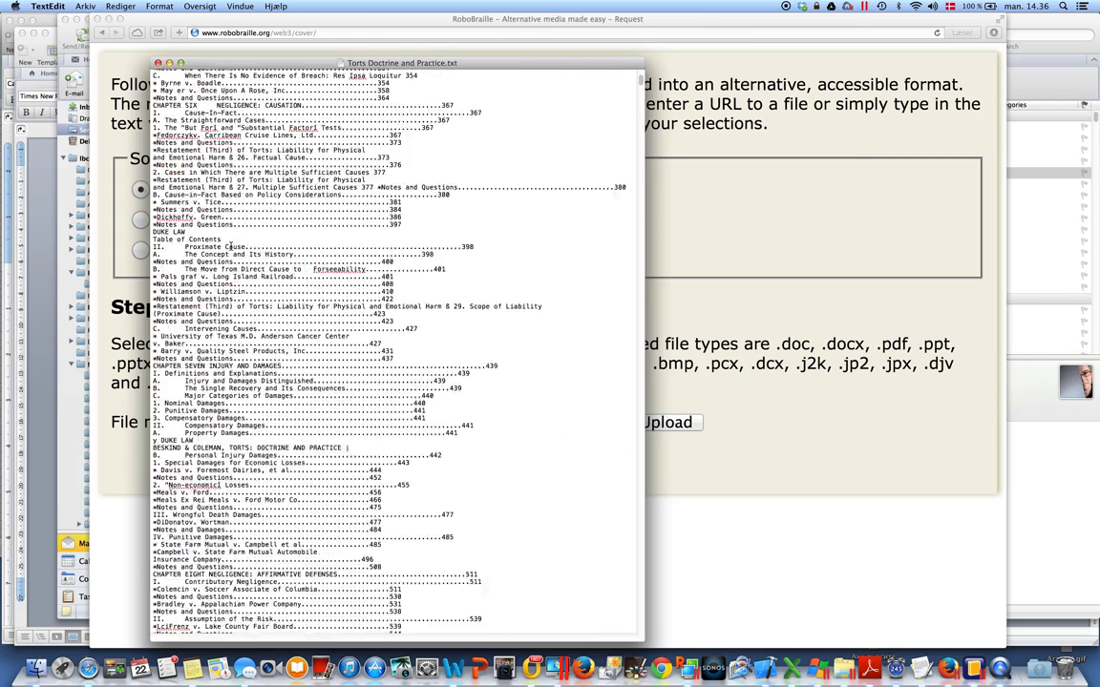
pyautogui.scroll(-15, 231, 246)
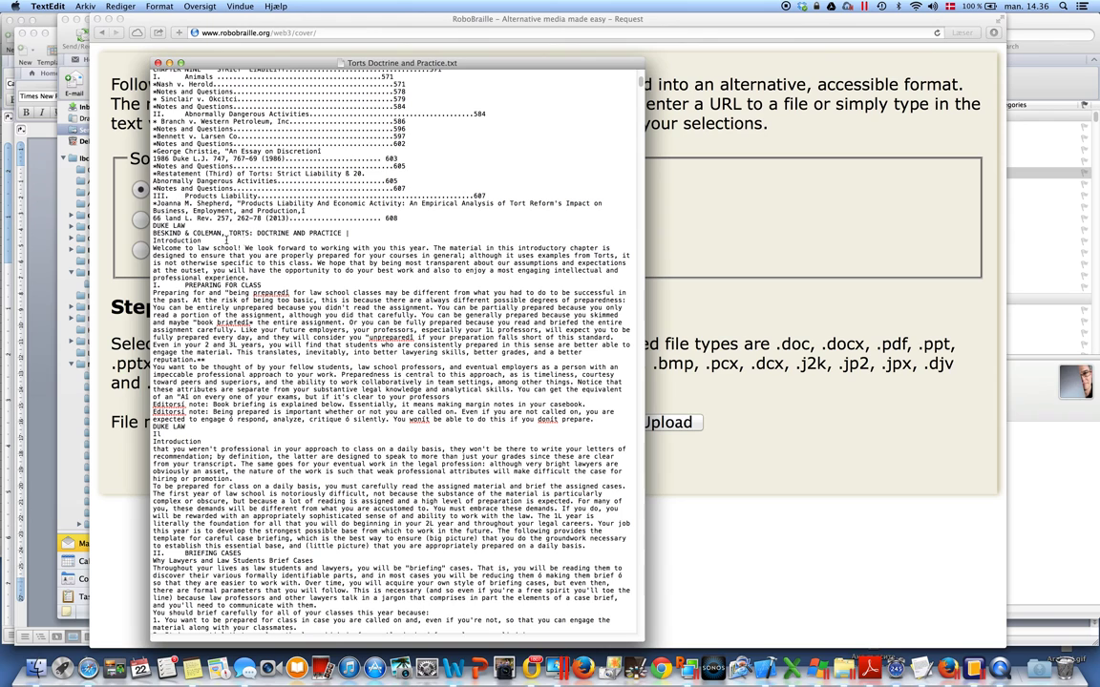
pyautogui.moveTo(226, 241); pyautogui.dragTo(155, 243)
pyautogui.click(176, 254)
# Open Torts Doctrine and Practice ex1.docx from Word's recent documents
pyautogui.click(452, 668)
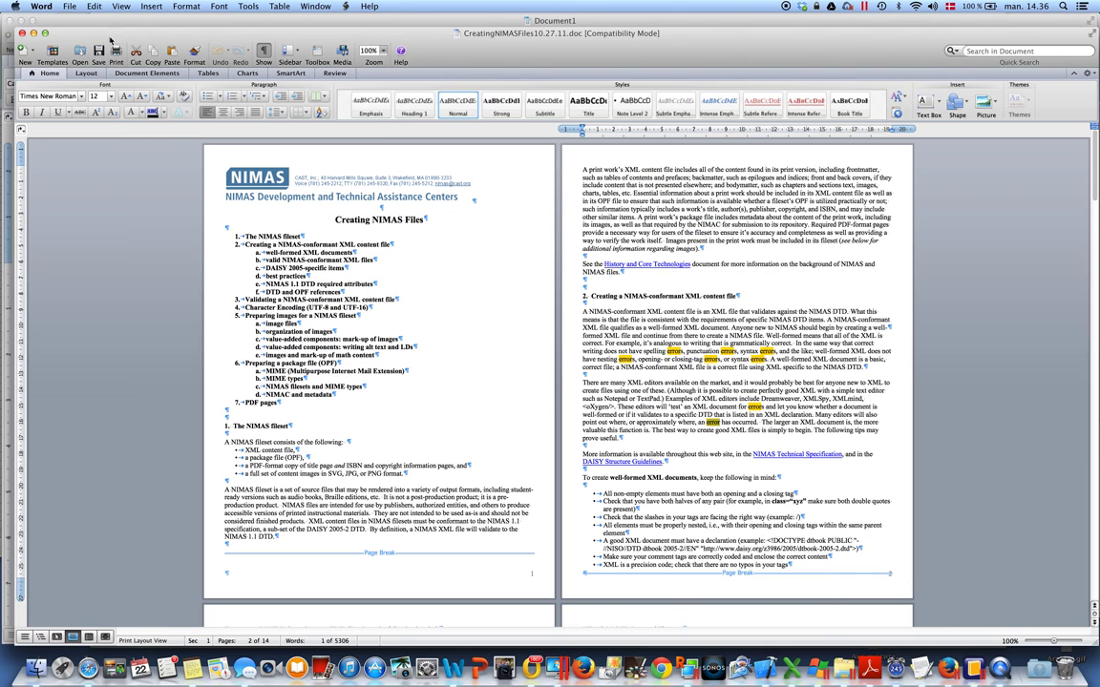
pyautogui.click(70, 6)
pyautogui.moveTo(126, 65)
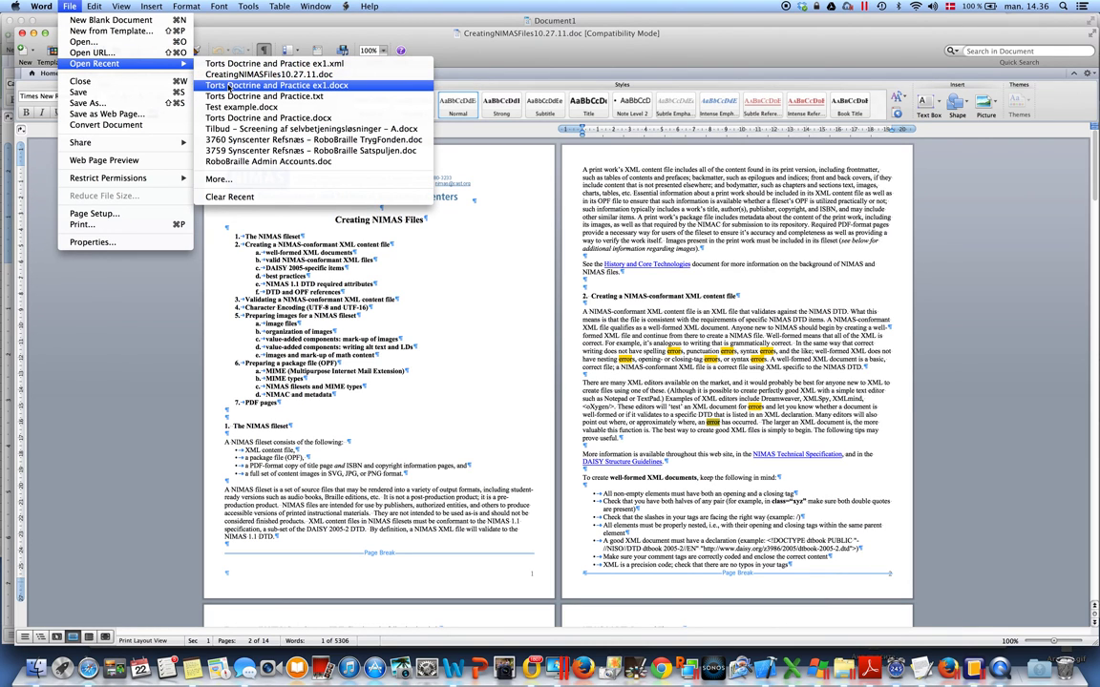
pyautogui.click(229, 88)
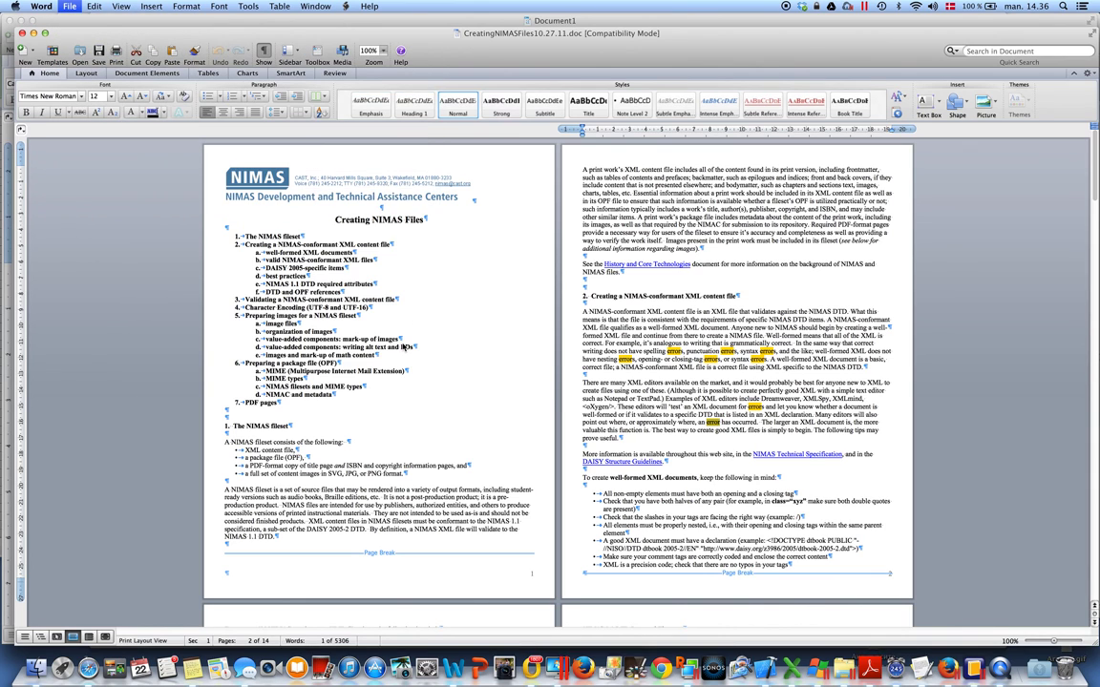
# Scroll the document to view its Introduction heading and bring up the File menu
pyautogui.scroll(-2, 402, 341)
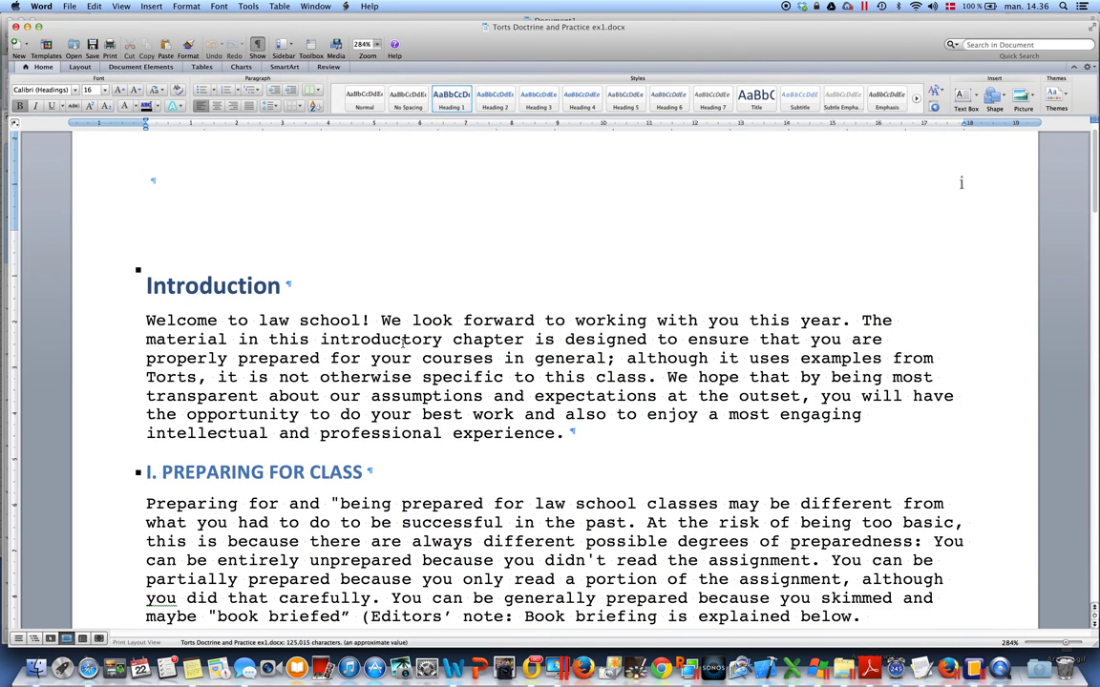
pyautogui.scroll(-3, 402, 341)
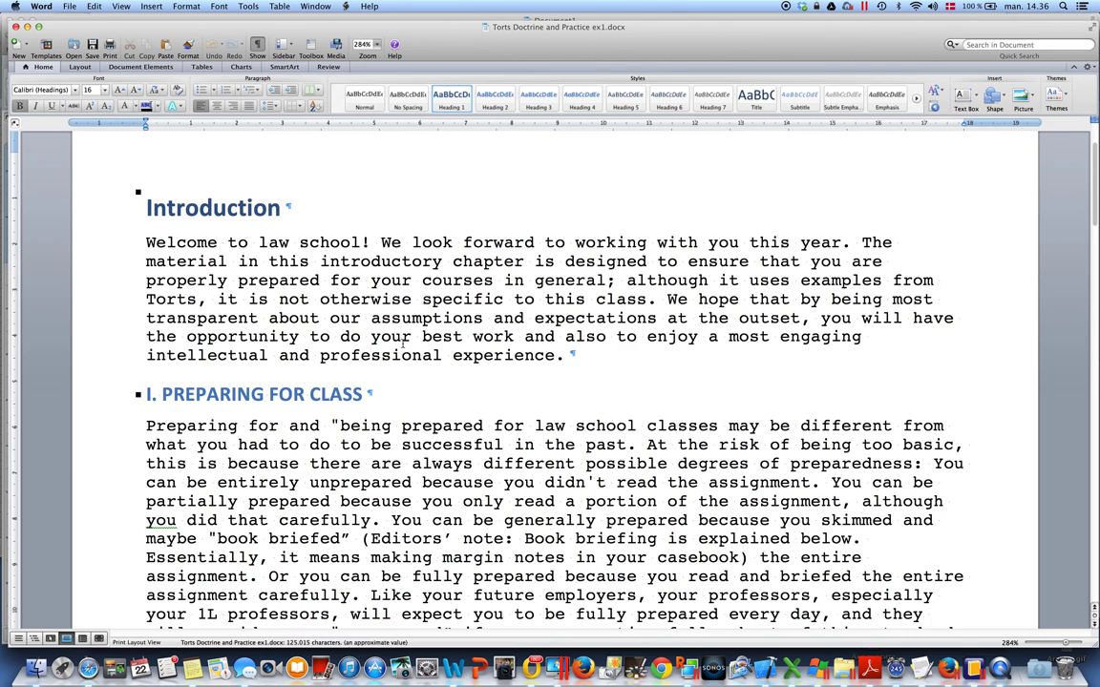
pyautogui.scroll(4, 402, 345)
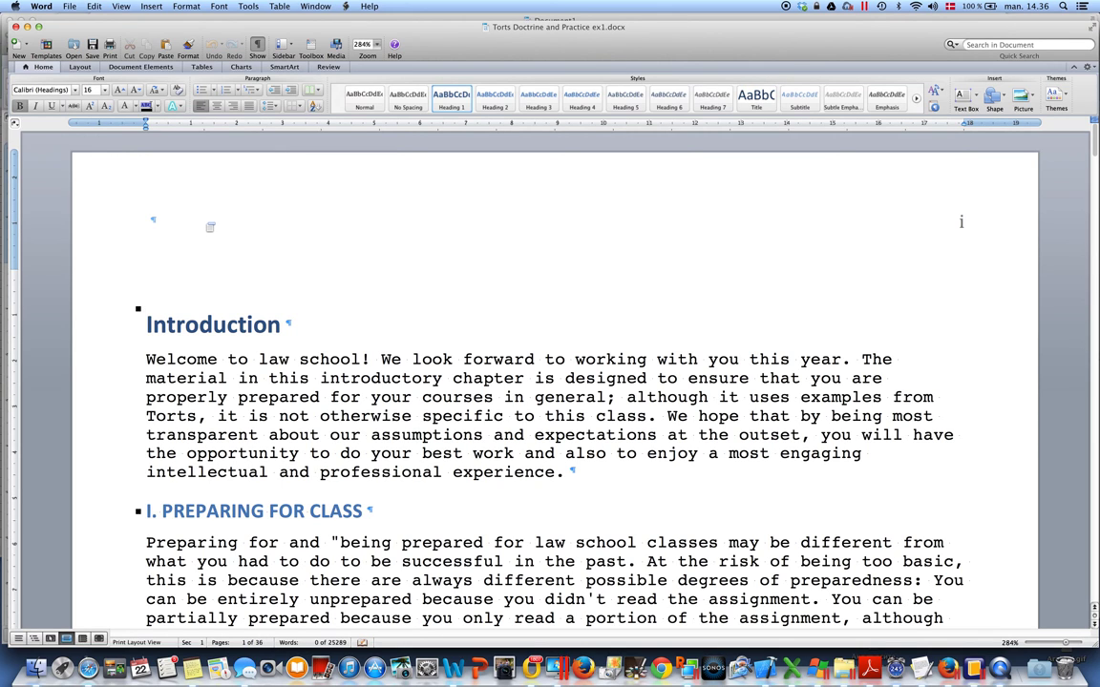
pyautogui.click(68, 6)
pyautogui.click(84, 232)
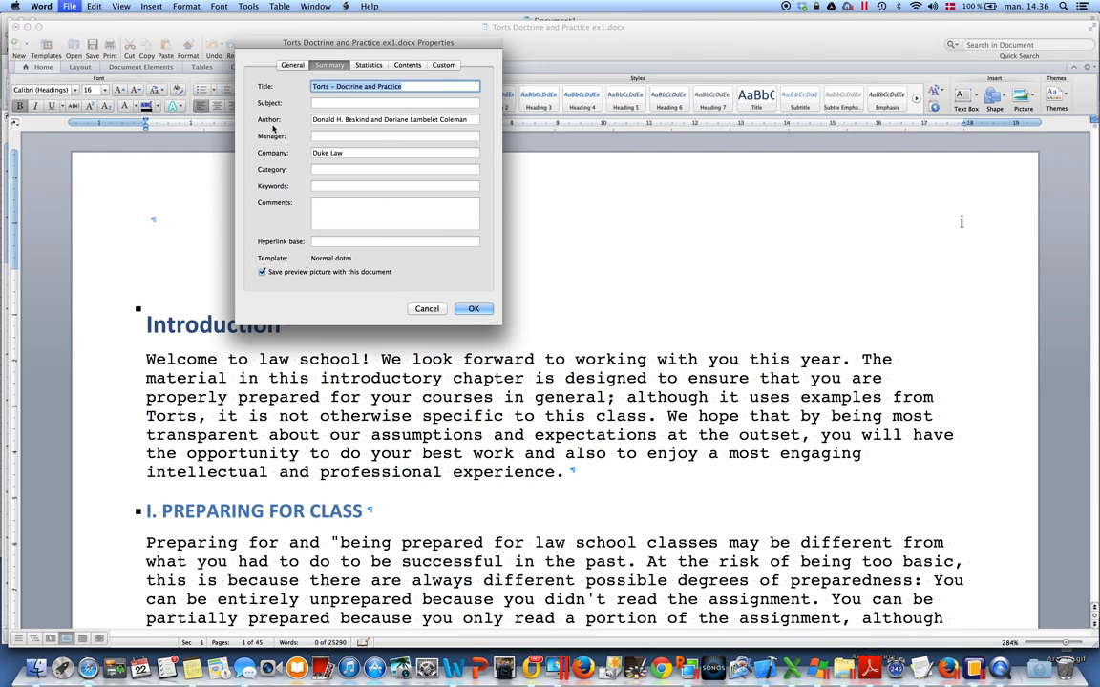
pyautogui.click(473, 310)
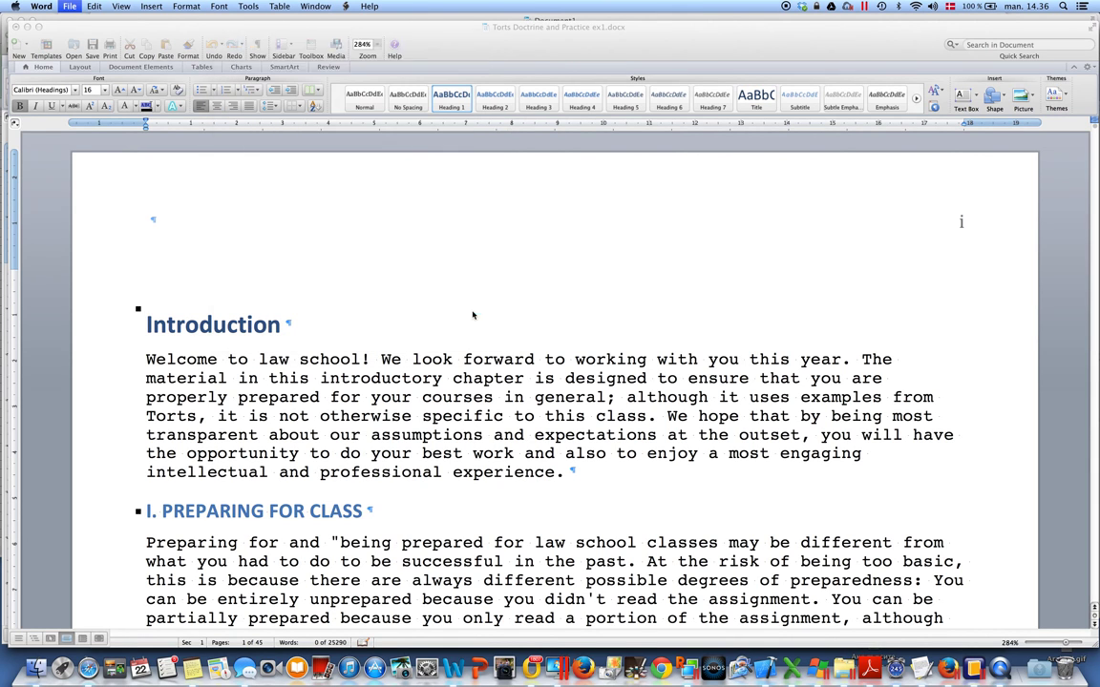
pyautogui.scroll(-1, 464, 374)
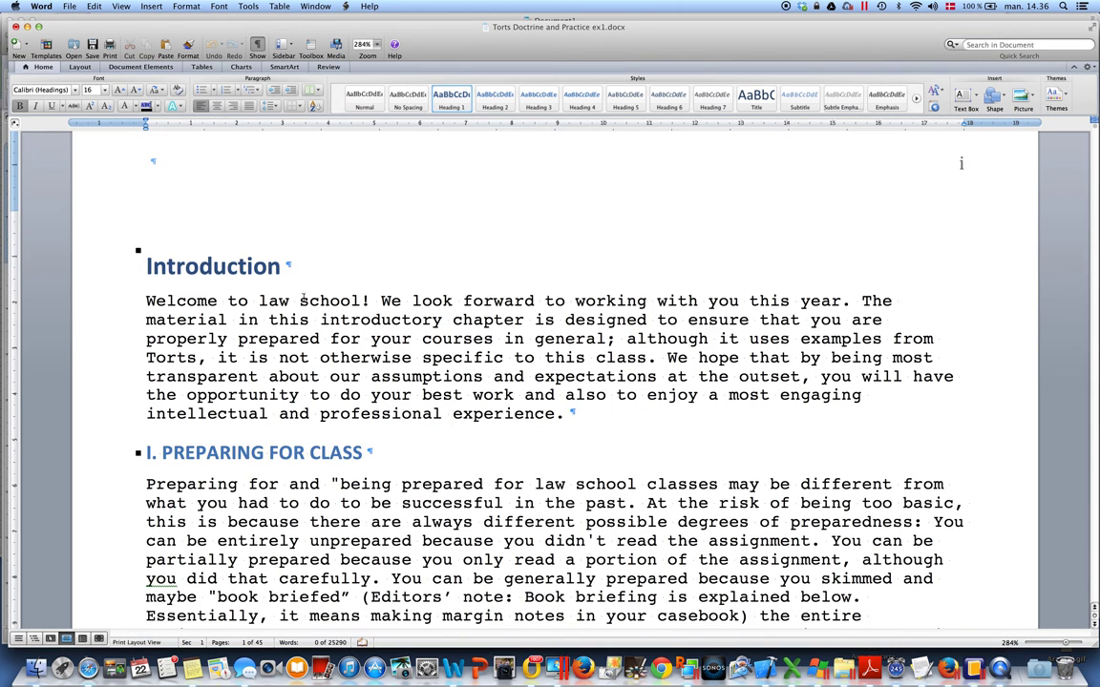
pyautogui.click(108, 244)
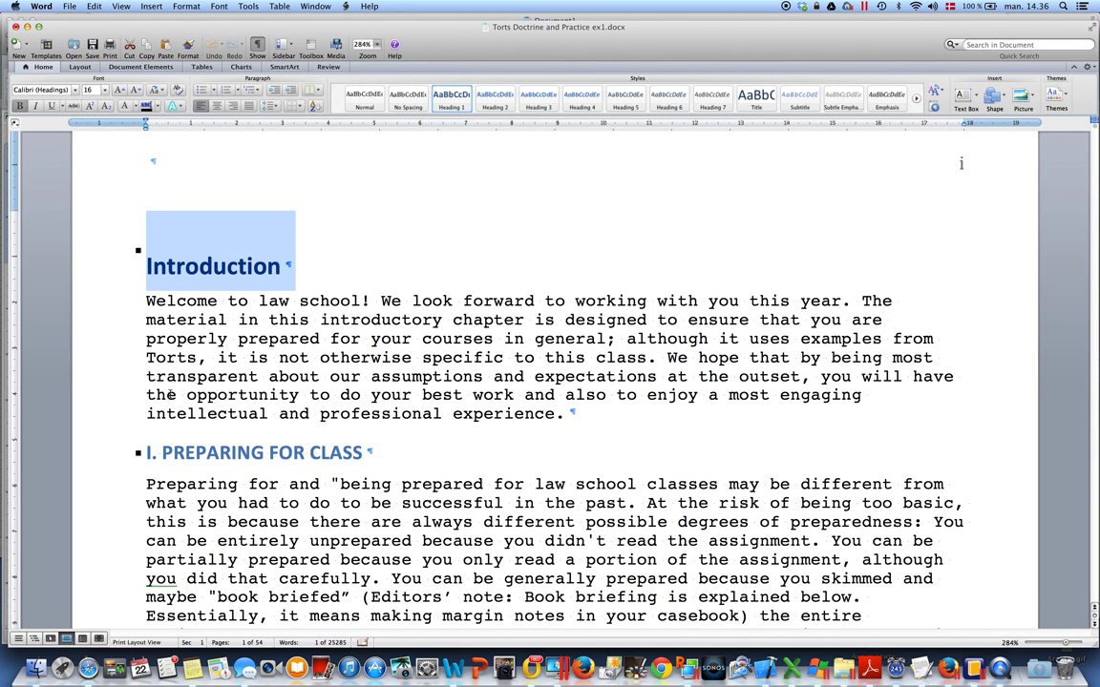
pyautogui.click(112, 460)
pyautogui.scroll(-5, 355, 533)
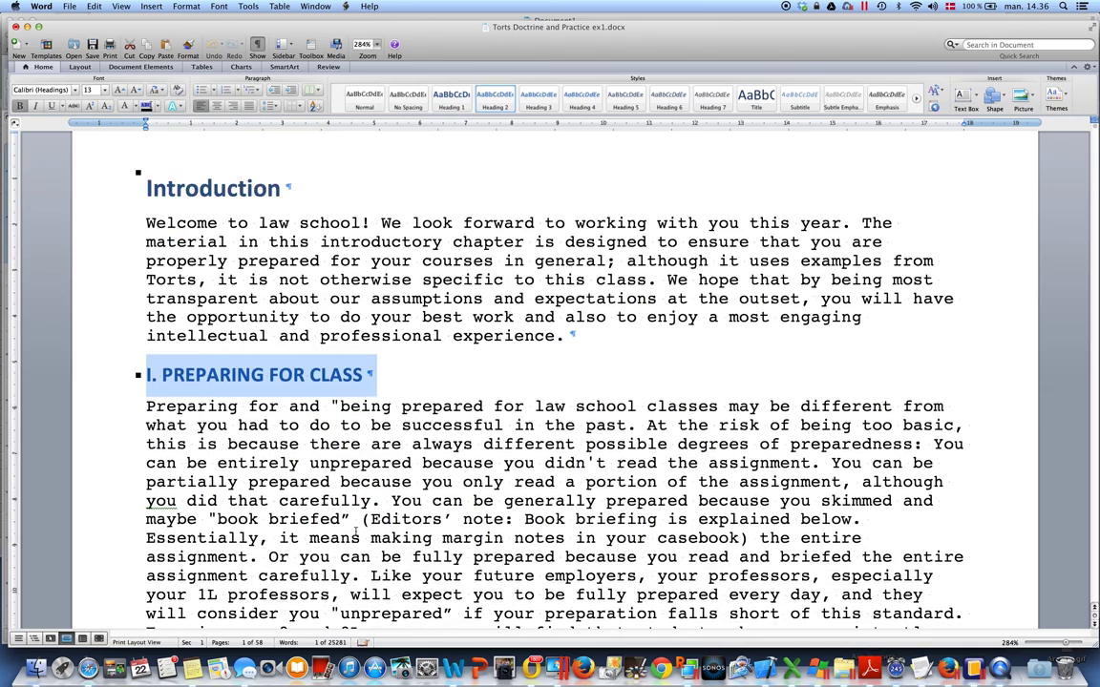
pyautogui.scroll(-4, 355, 533)
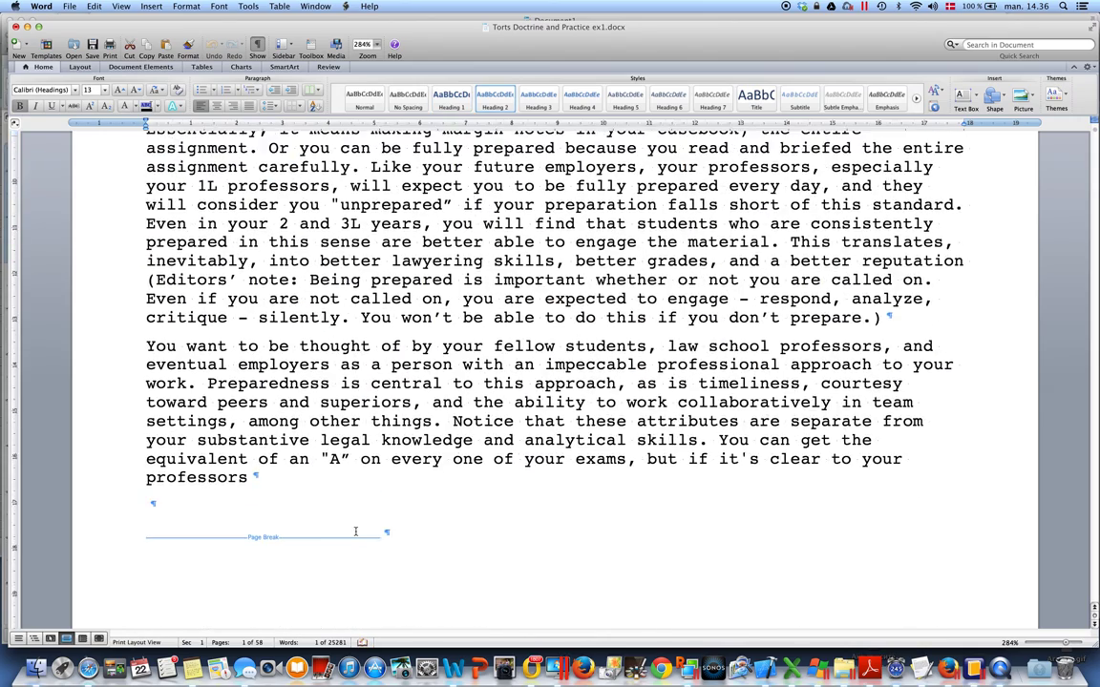
pyautogui.scroll(-12, 355, 533)
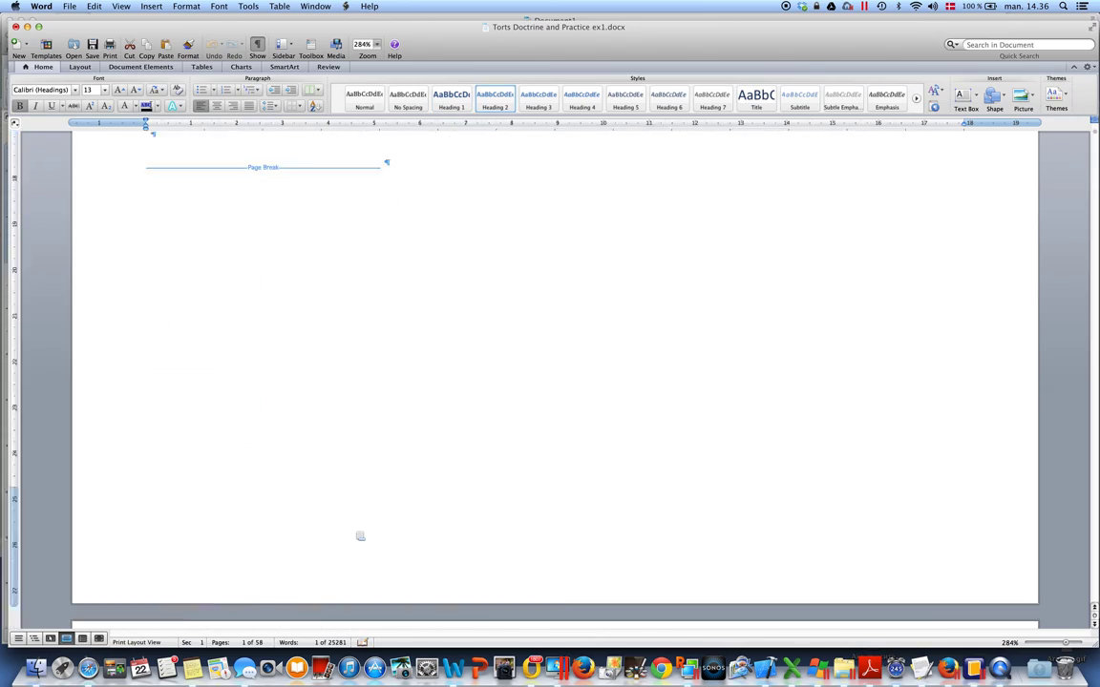
pyautogui.scroll(-10, 355, 533)
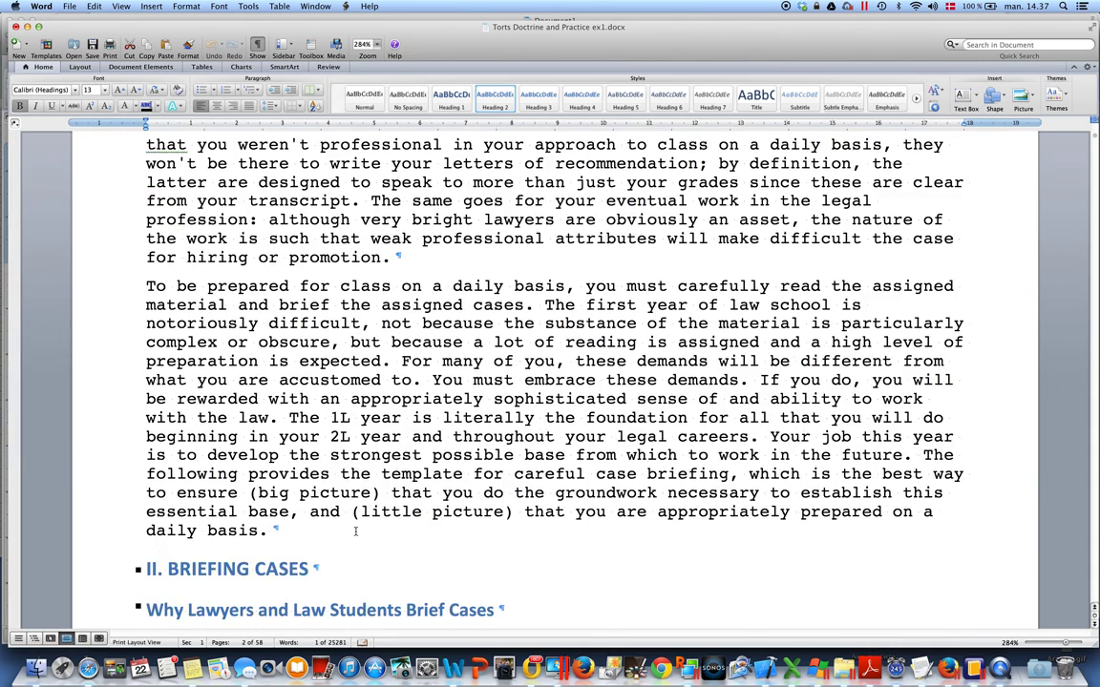
pyautogui.click(105, 334)
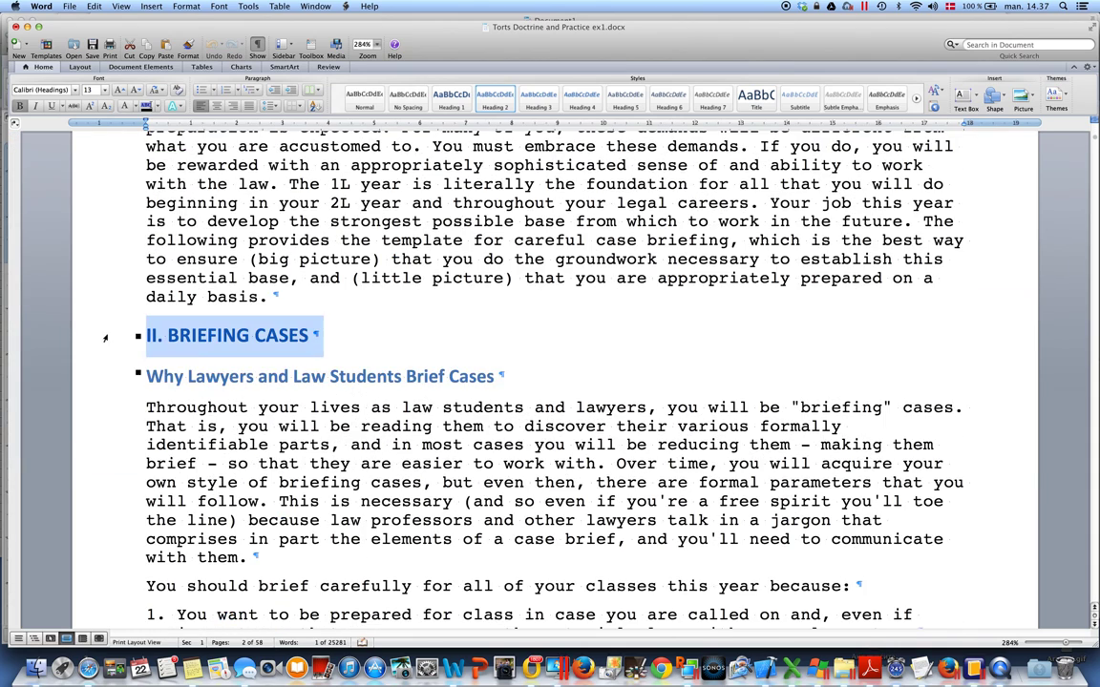
pyautogui.scroll(-2, 475, 445)
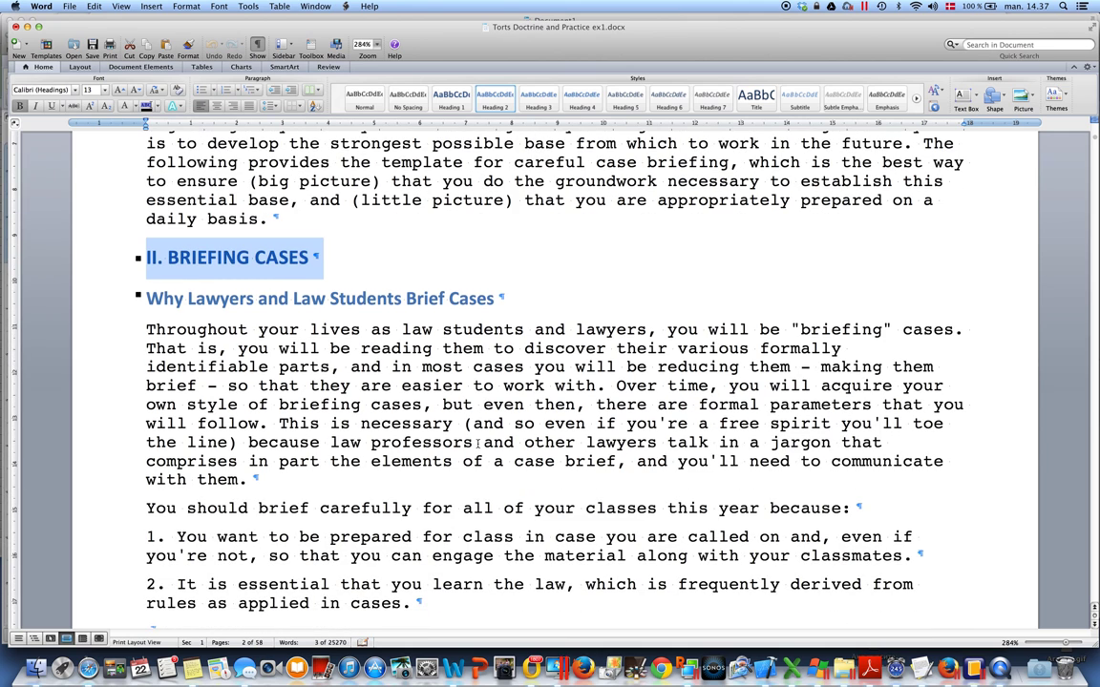
pyautogui.click(86, 273)
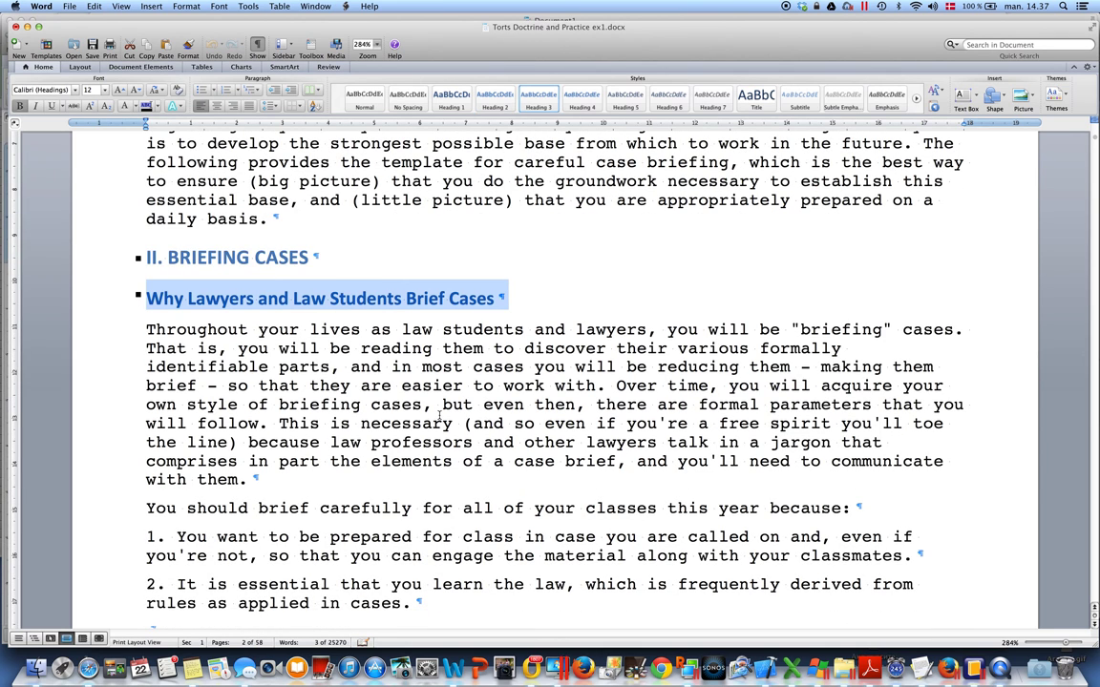
pyautogui.scroll(-10, 439, 417)
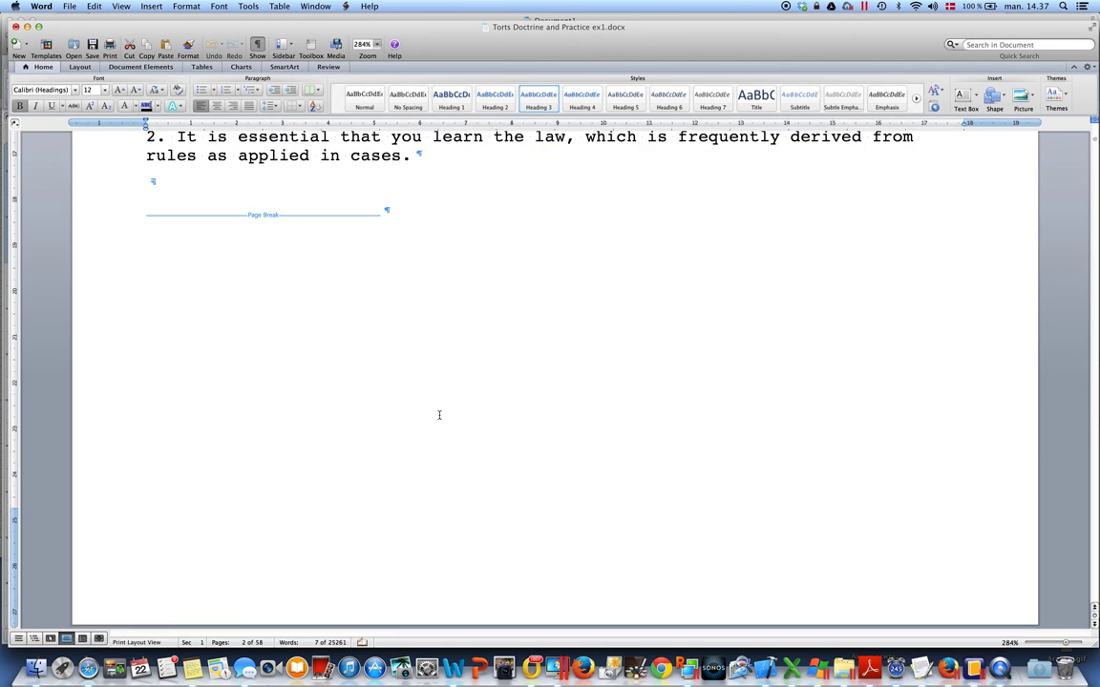
pyautogui.scroll(-15, 440, 415)
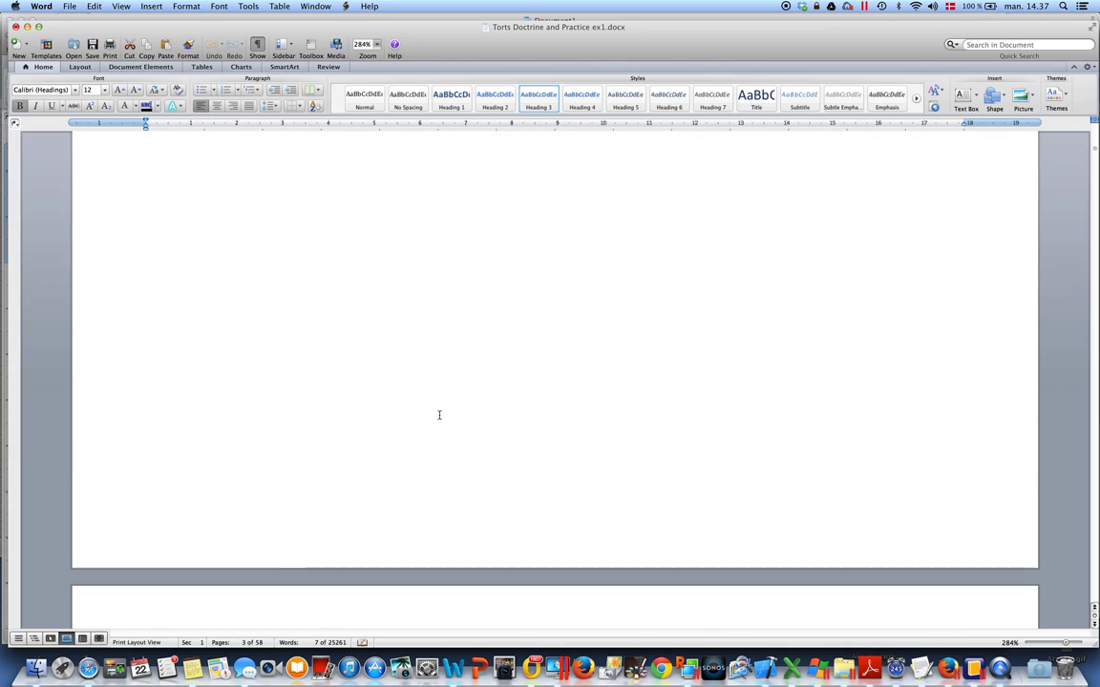
pyautogui.scroll(-10, 440, 414)
pyautogui.click(96, 309)
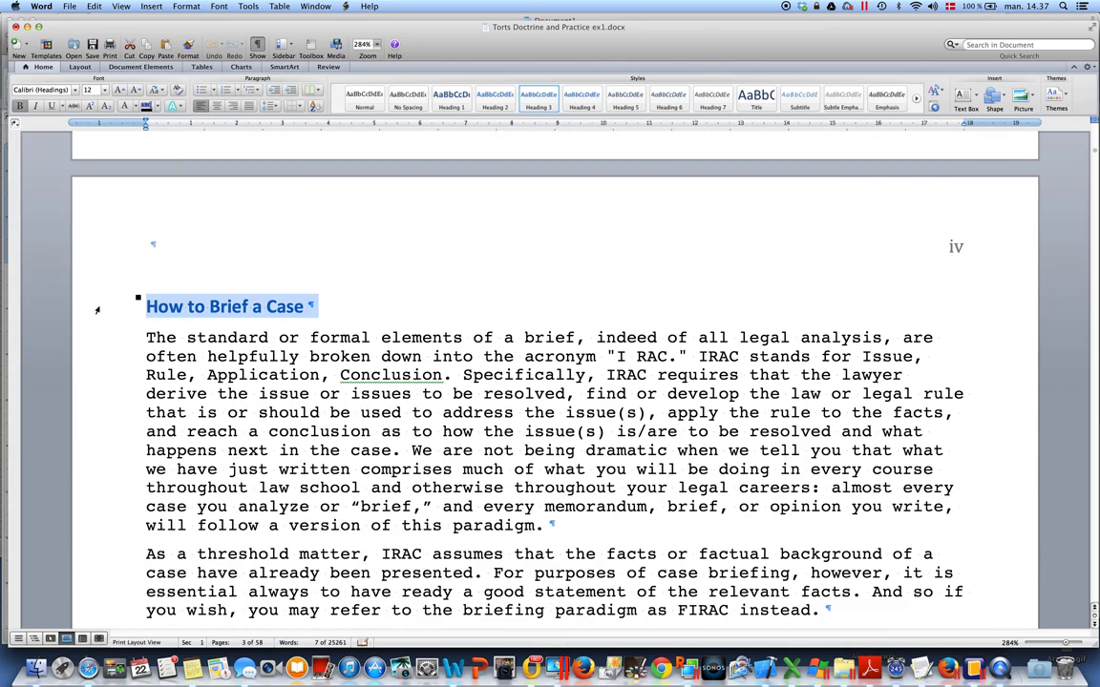
pyautogui.scroll(-12, 558, 417)
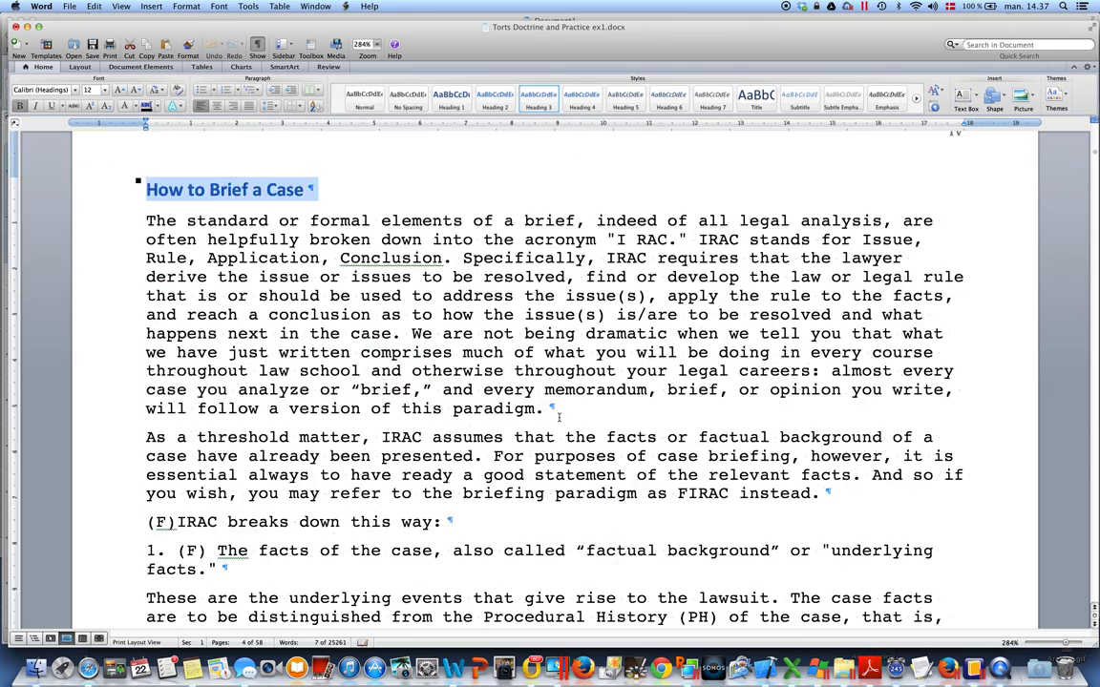
pyautogui.scroll(-15, 558, 417)
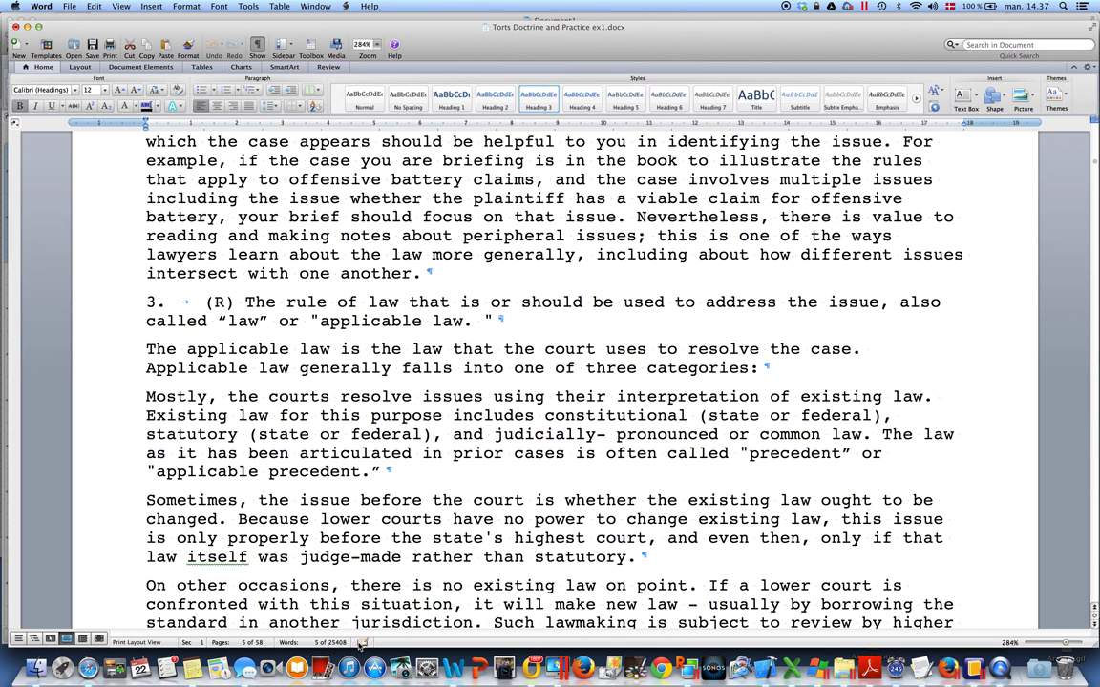
pyautogui.click(88, 669)
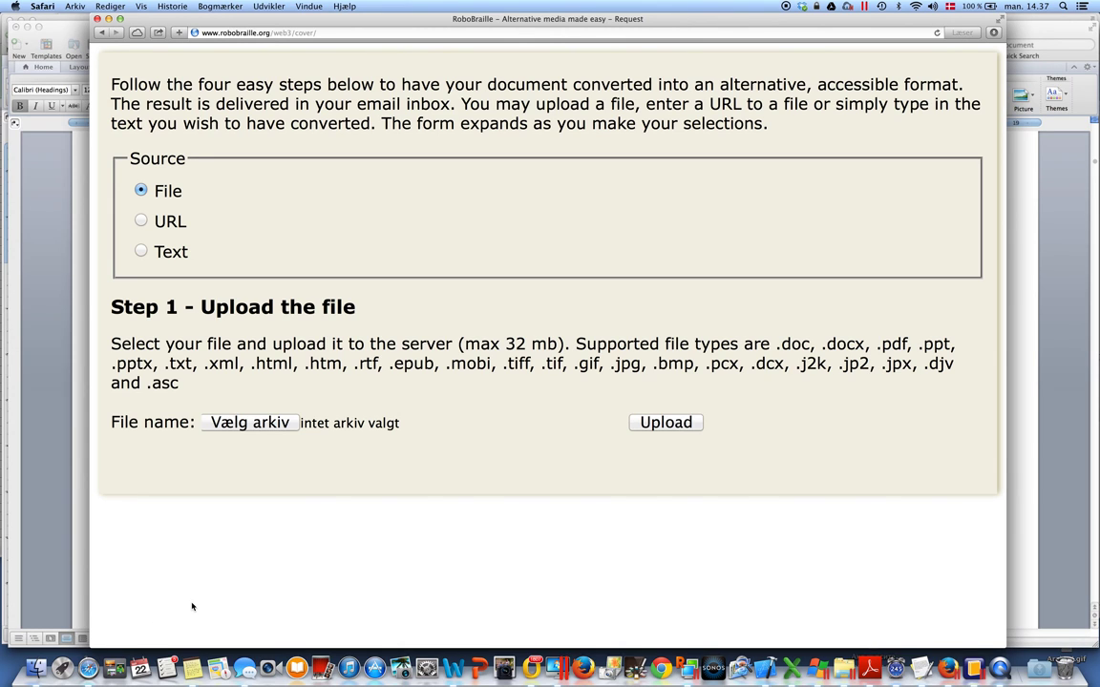
# Pick Torts Doctrine and Practice ex1 from Dropbox > Book conversions > Torts Doctrine and Practice, sorted by name
pyautogui.click(243, 429)
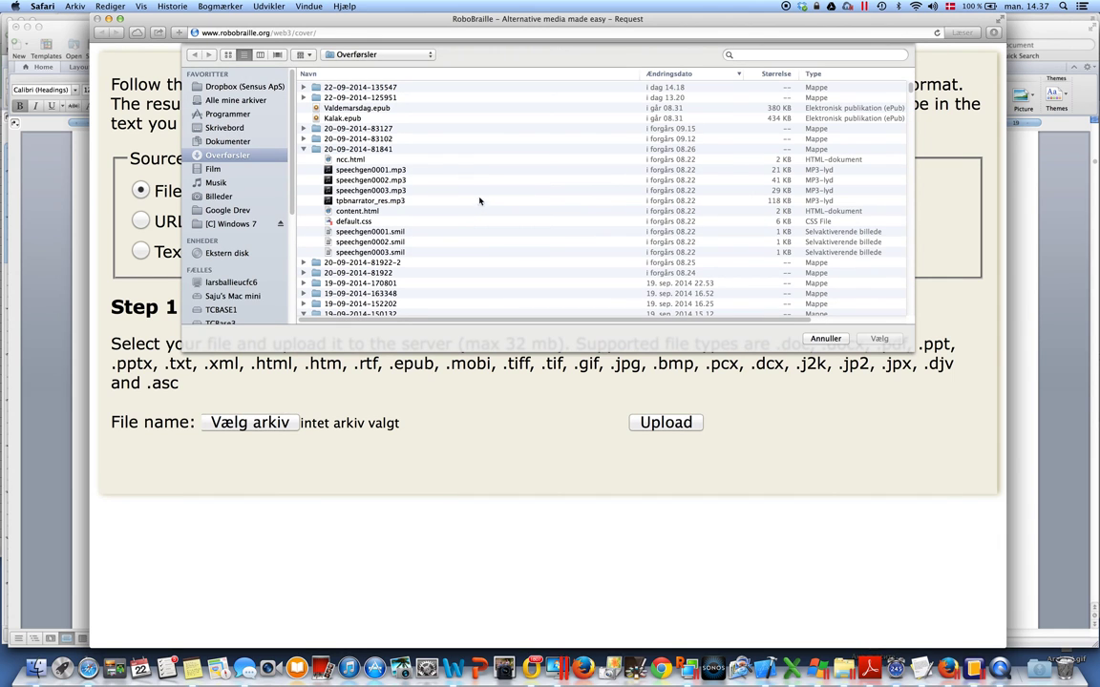
pyautogui.click(238, 87)
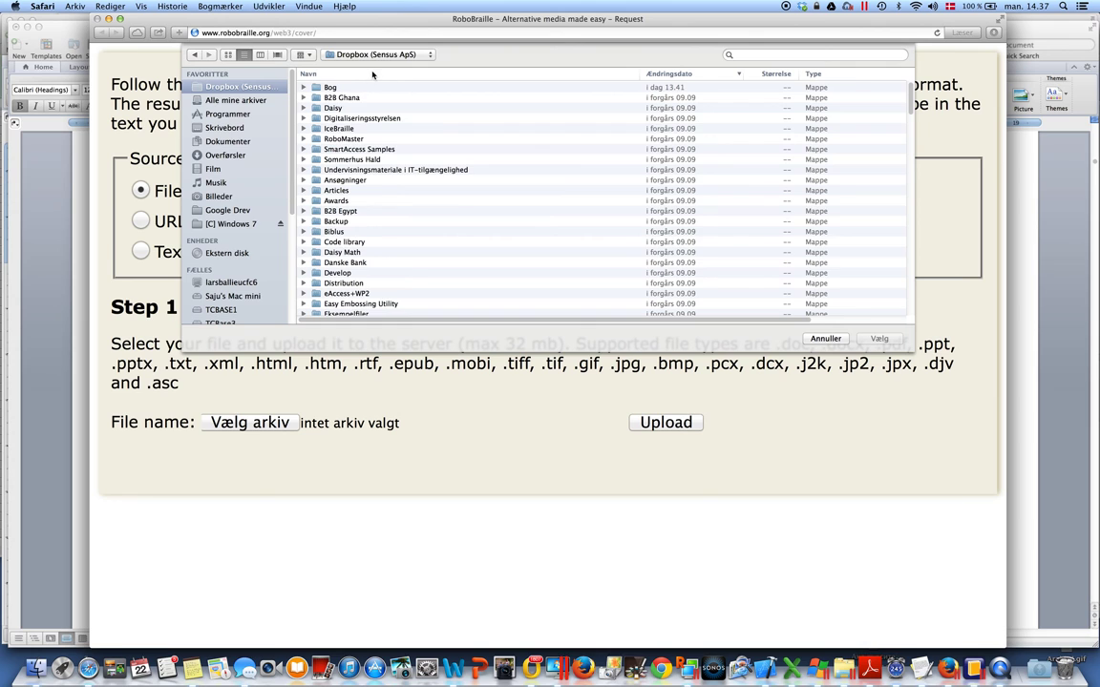
pyautogui.click(334, 72)
pyautogui.scroll(-1, 363, 219)
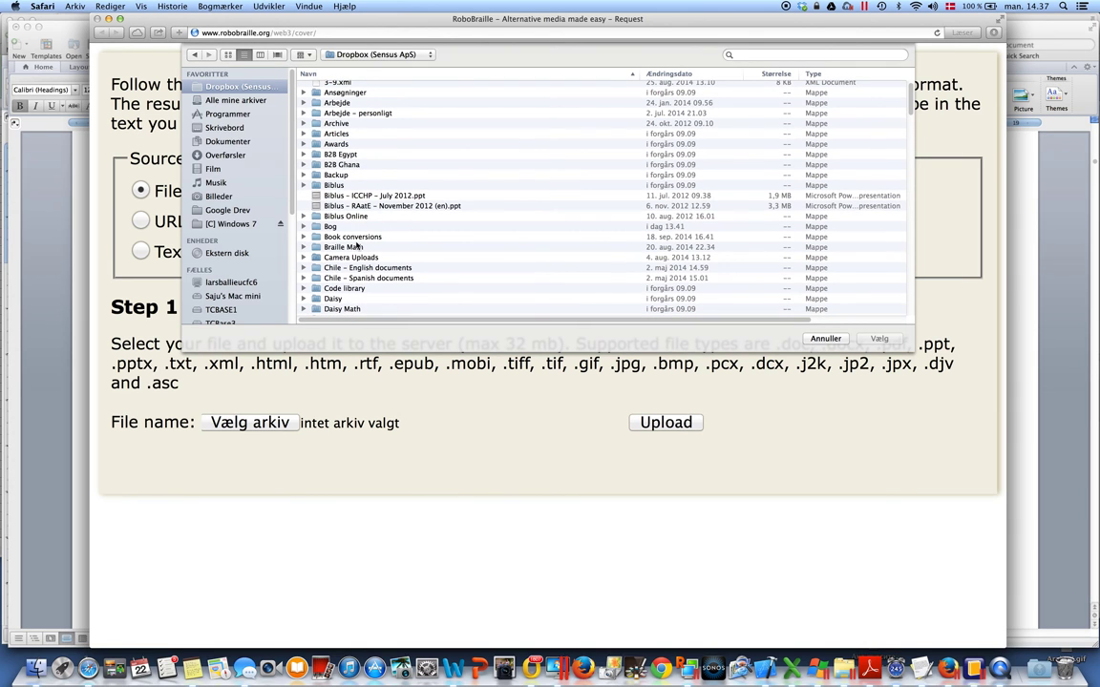
pyautogui.doubleClick(356, 239)
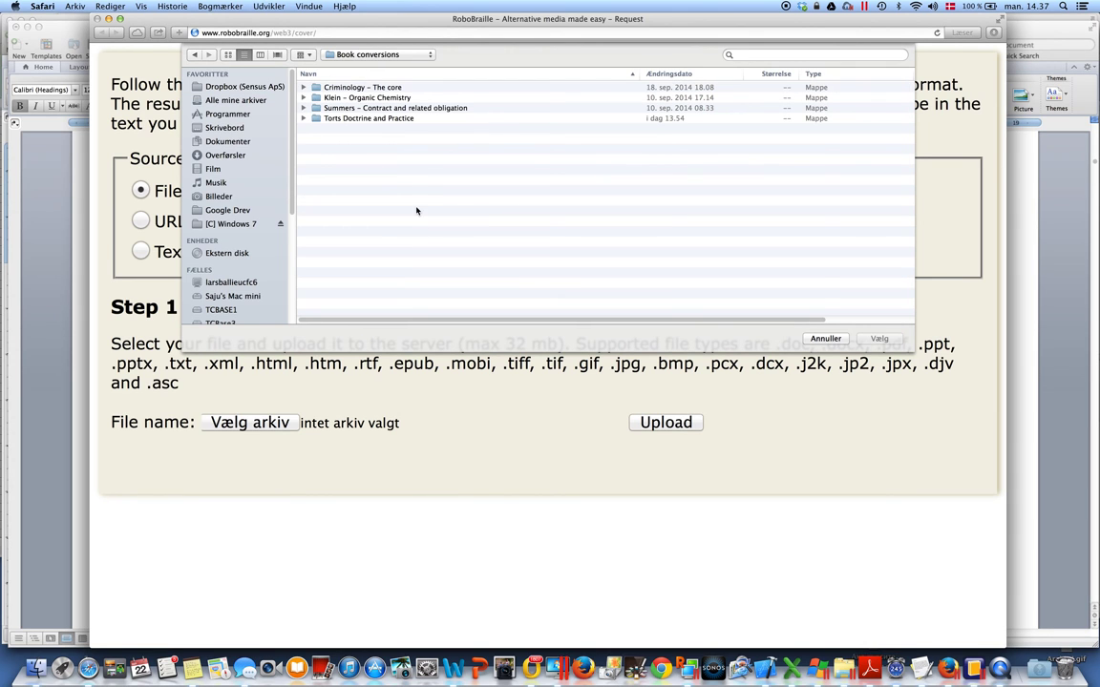
pyautogui.doubleClick(353, 119)
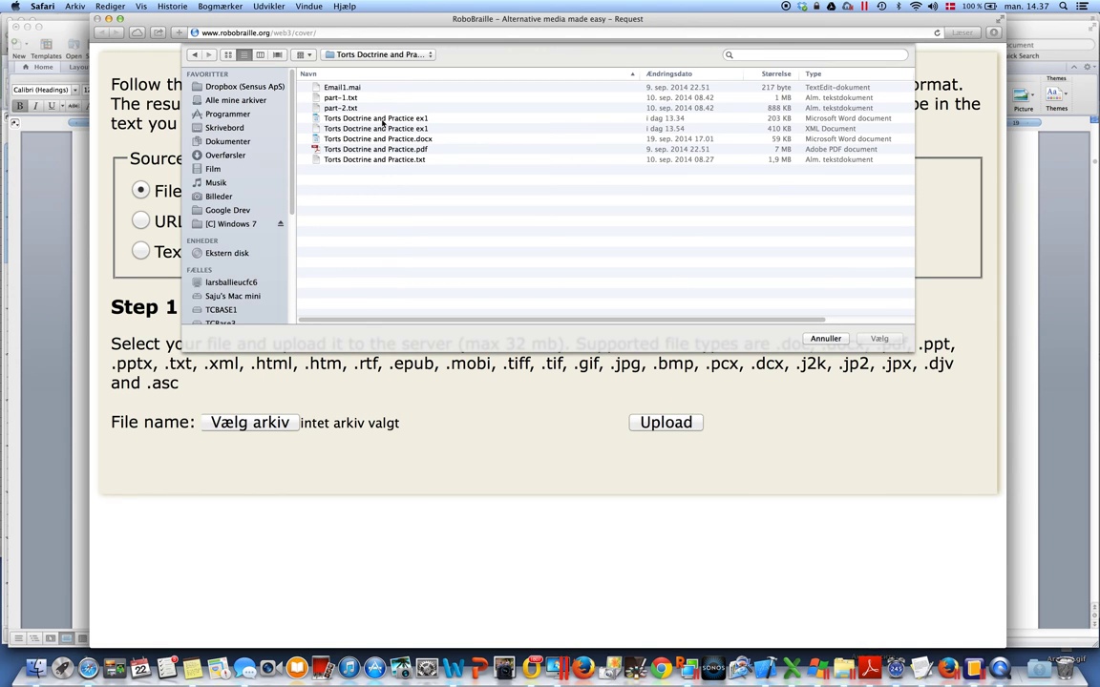
pyautogui.doubleClick(382, 119)
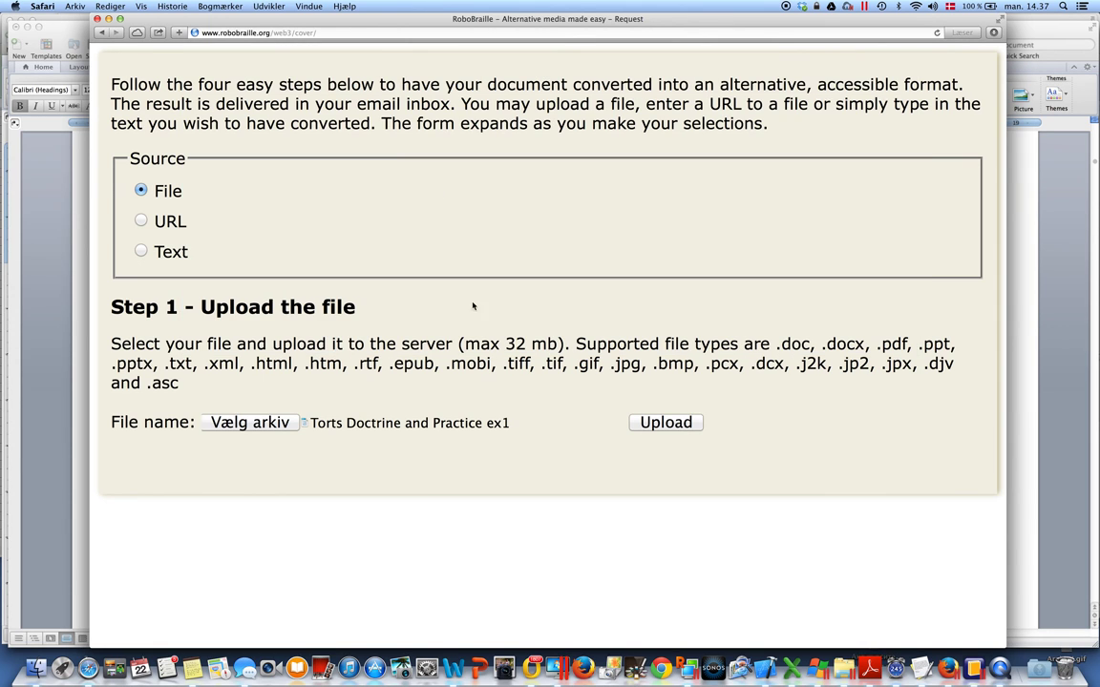
# Upload the chosen Torts file and select Daisy Math full text and audio as the output
pyautogui.click(668, 426)
pyautogui.scroll(-3, 551, 426)
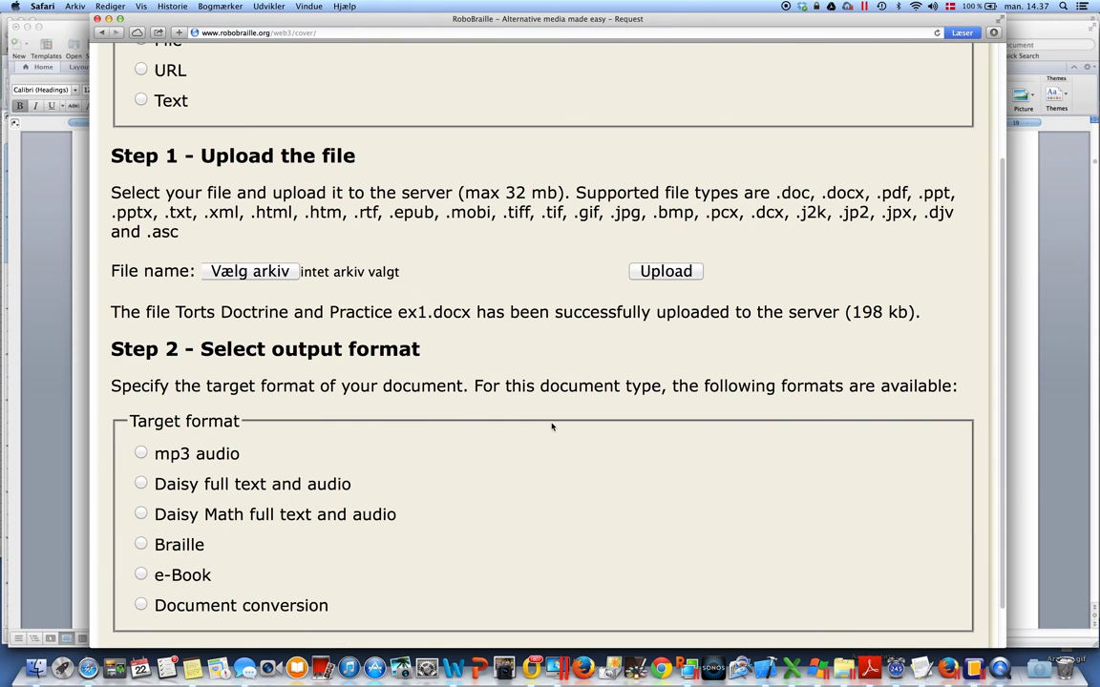
pyautogui.scroll(-1, 552, 427)
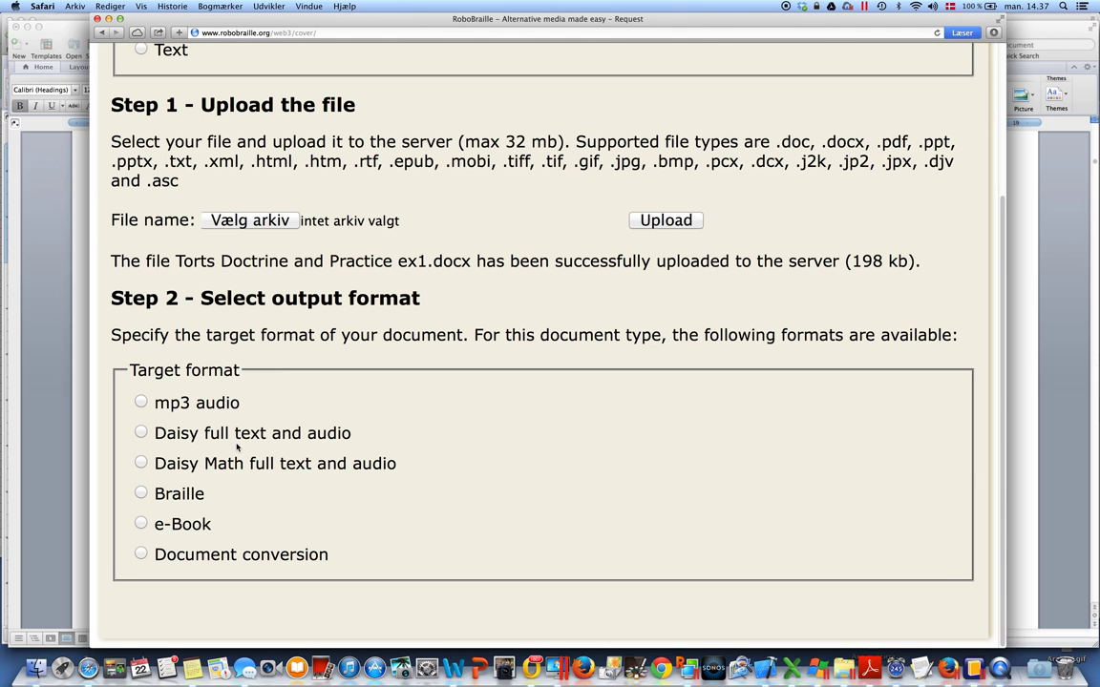
pyautogui.click(141, 464)
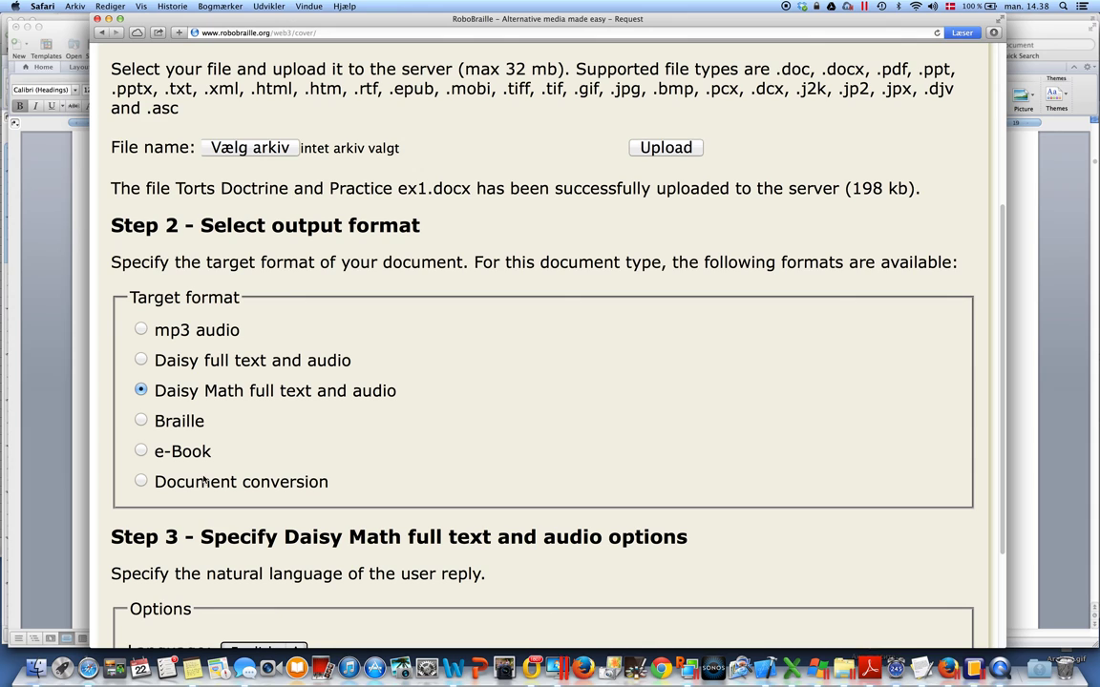
# Enter the delivery e-mail address in Step 4 and submit the conversion request
pyautogui.scroll(-2, 204, 480)
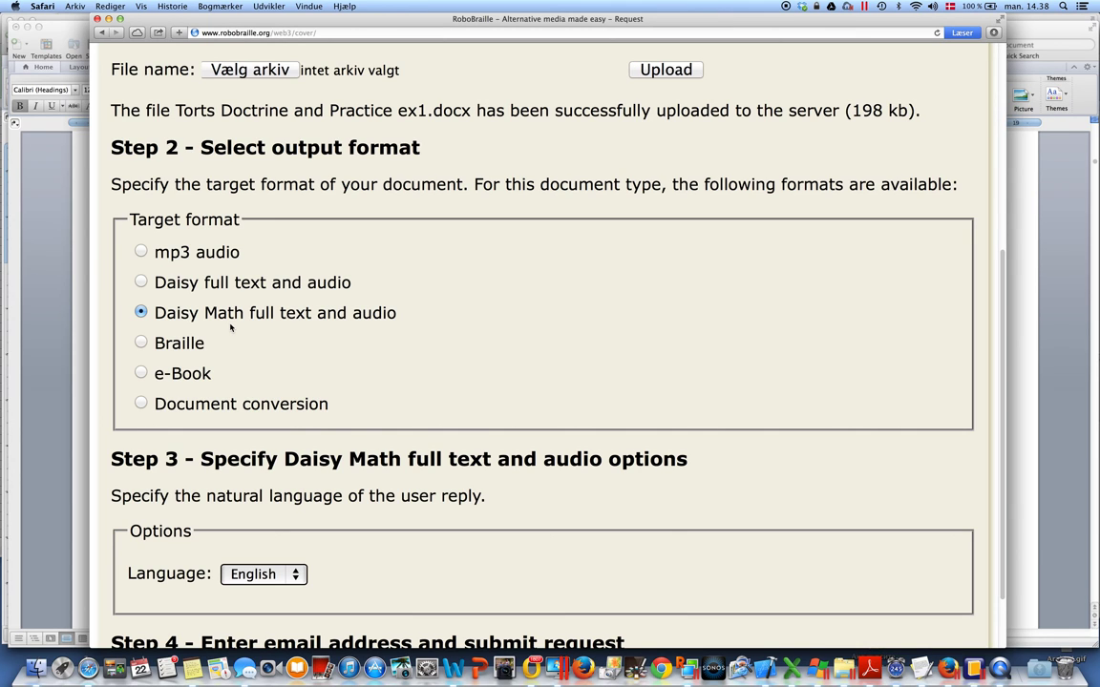
pyautogui.scroll(-3, 230, 327)
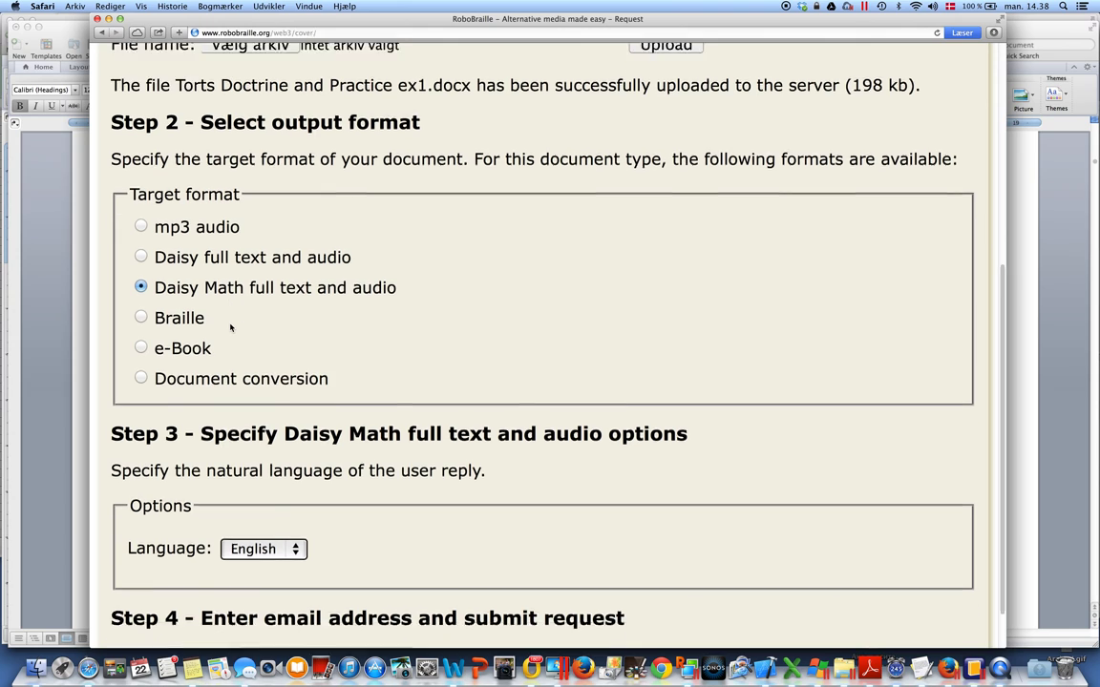
pyautogui.click(260, 604)
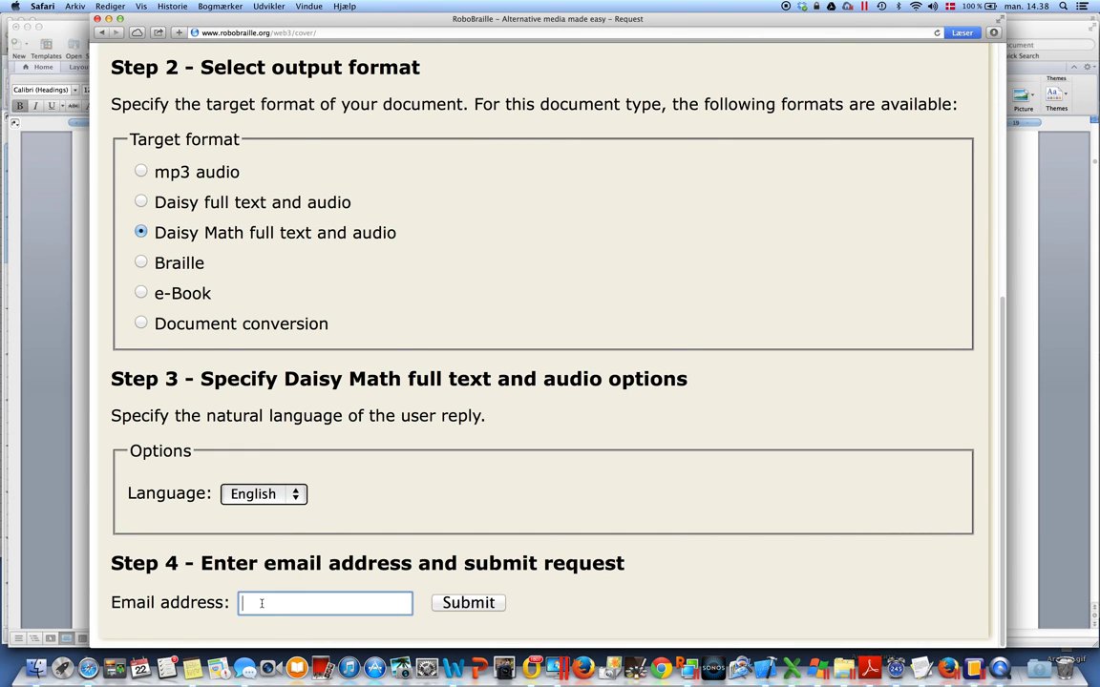
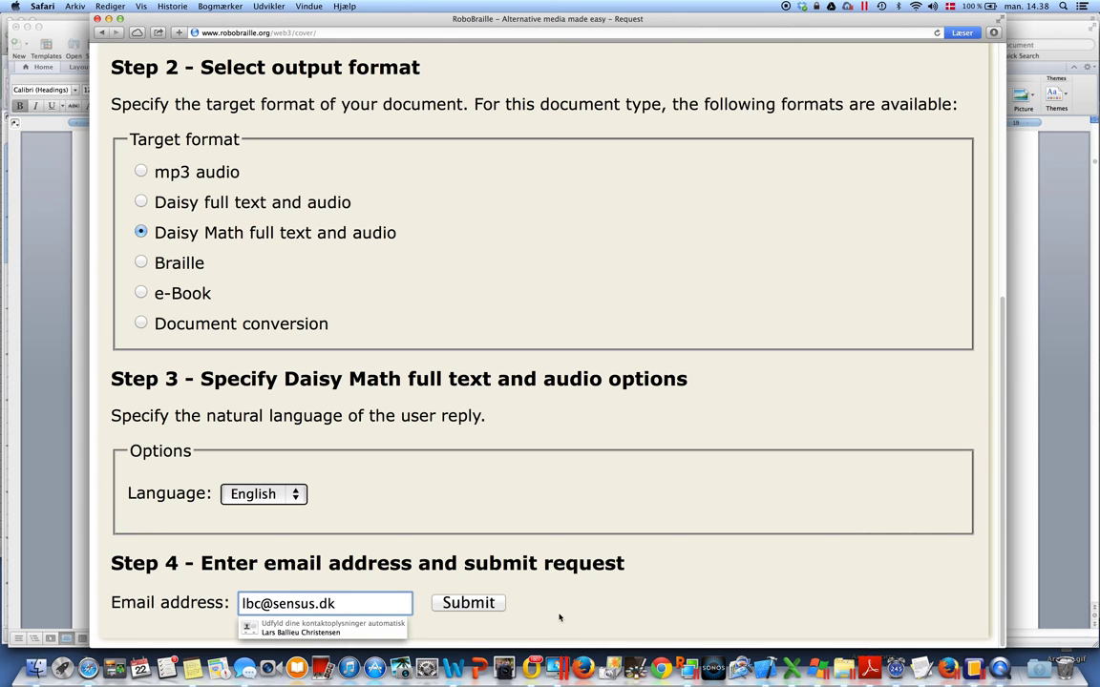
pyautogui.click(561, 615)
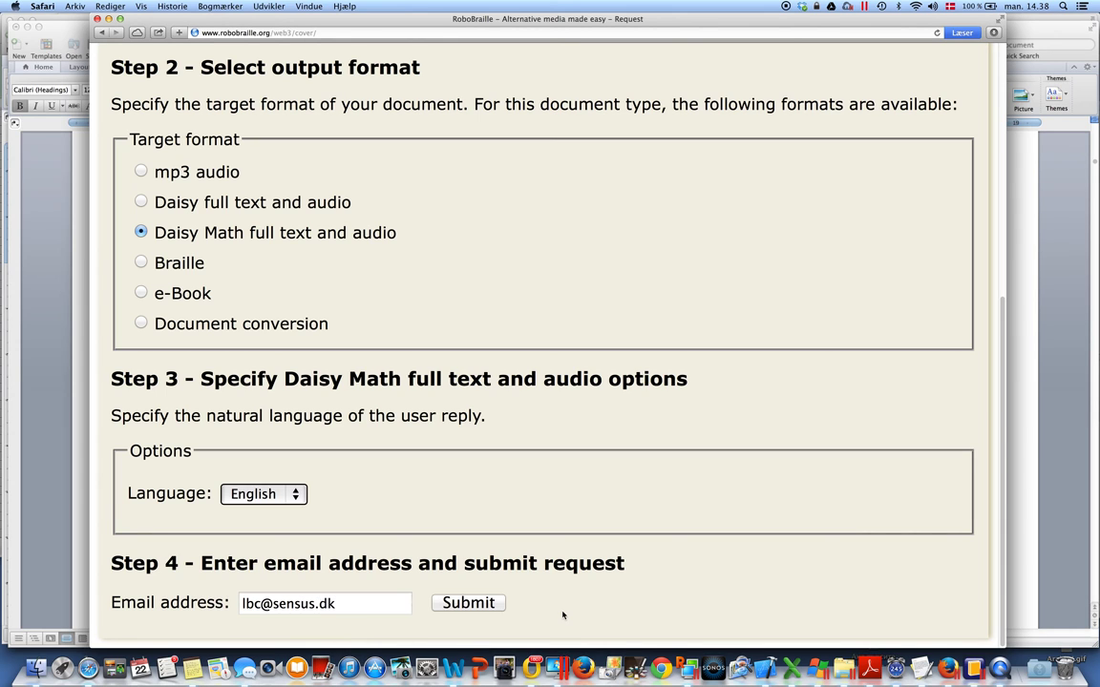
pyautogui.click(491, 603)
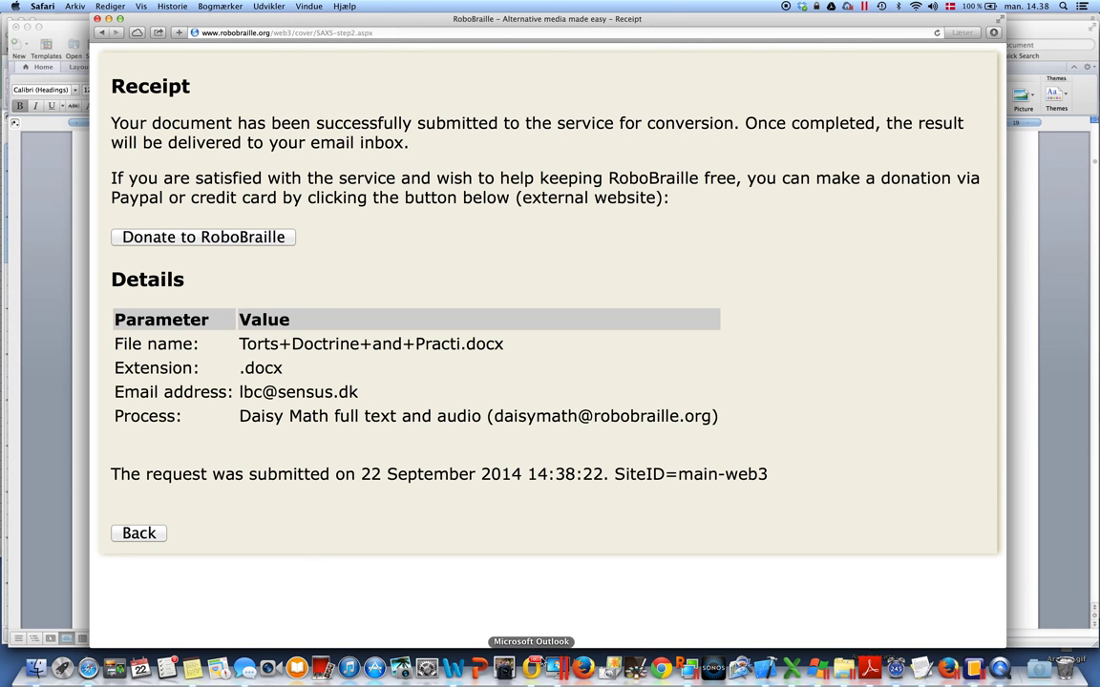
pyautogui.click(531, 669)
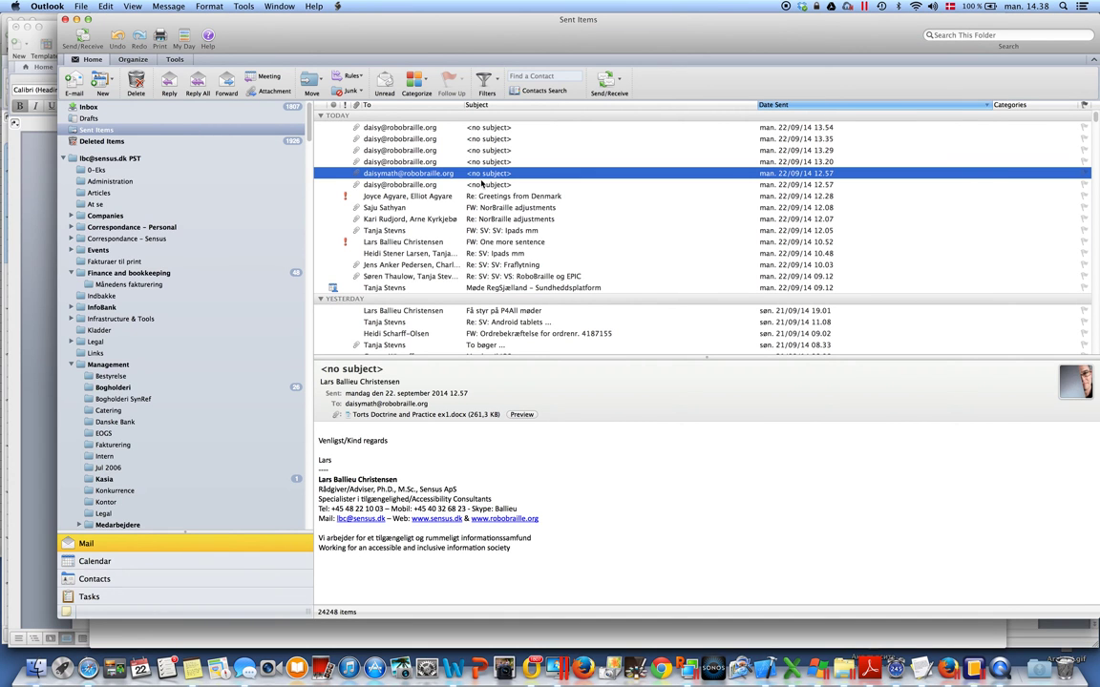
# Open the RoboBraille 'Result of the DAISY conversion' message from the Outlook Inbox
pyautogui.click(108, 108)
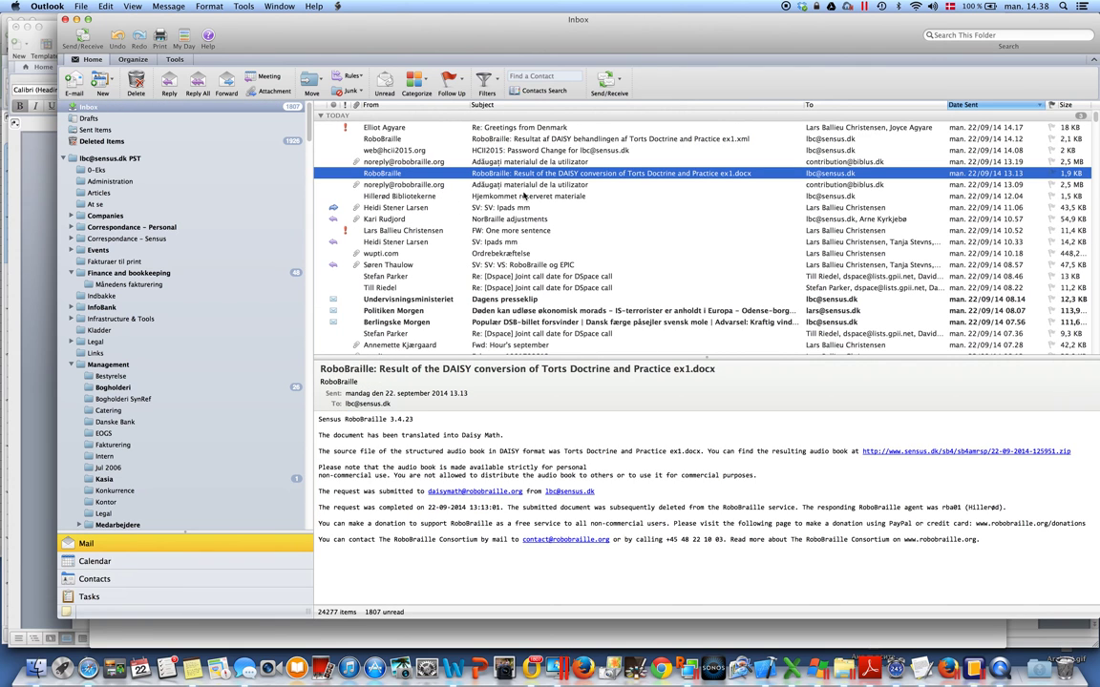
pyautogui.doubleClick(499, 174)
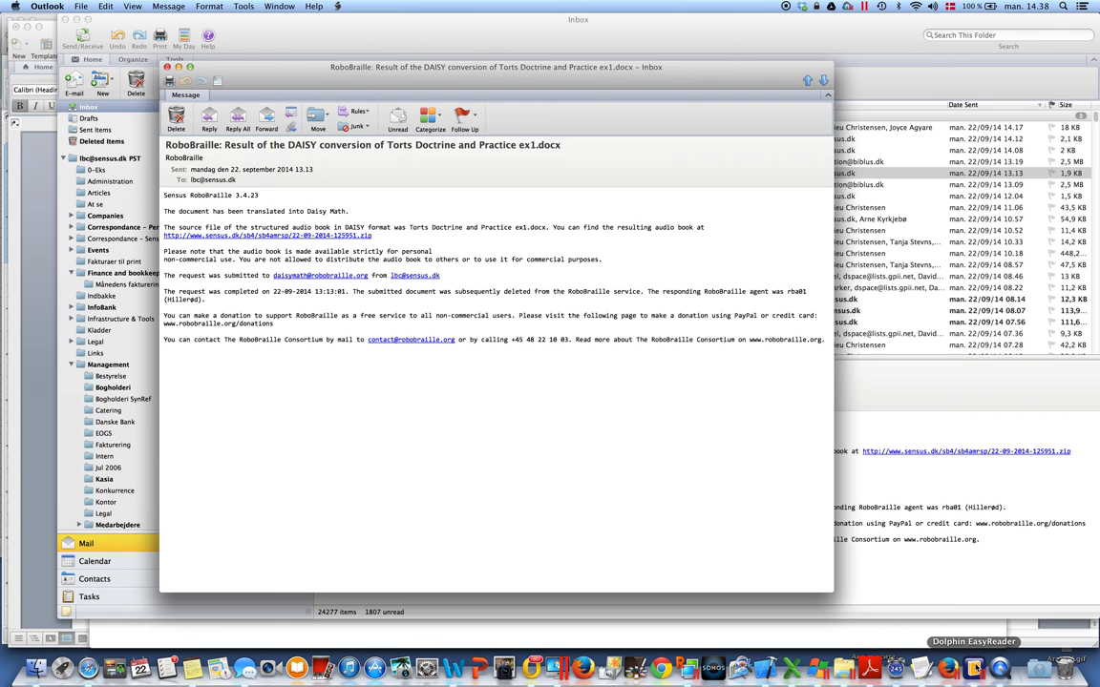
pyautogui.click(973, 667)
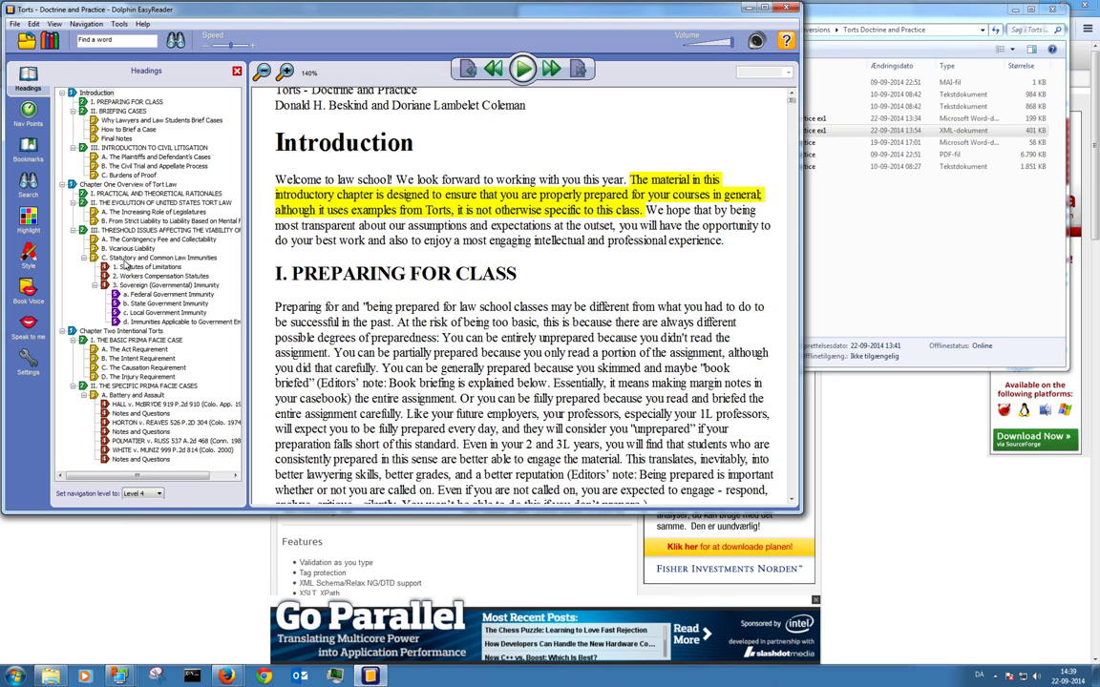
# Jump through the Introduction, PREPARING FOR CLASS, BRIEFING CASES and Why Lawyers and Law Students Brief Cases headings
pyautogui.click(295, 146)
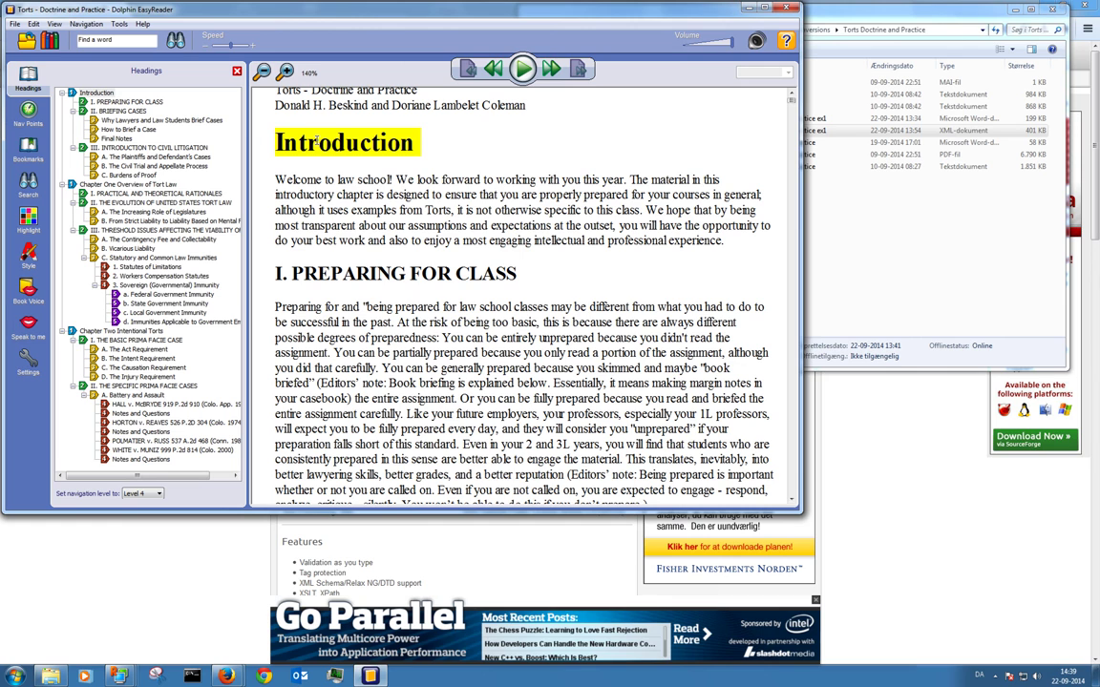
pyautogui.click(331, 273)
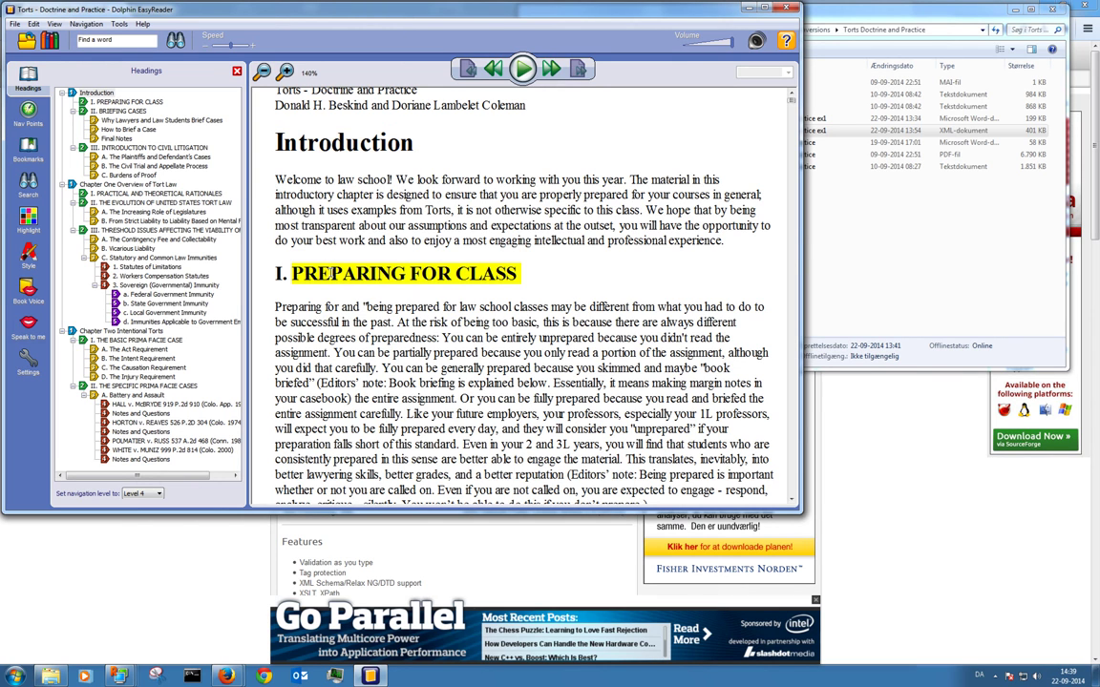
pyautogui.scroll(-15, 330, 273)
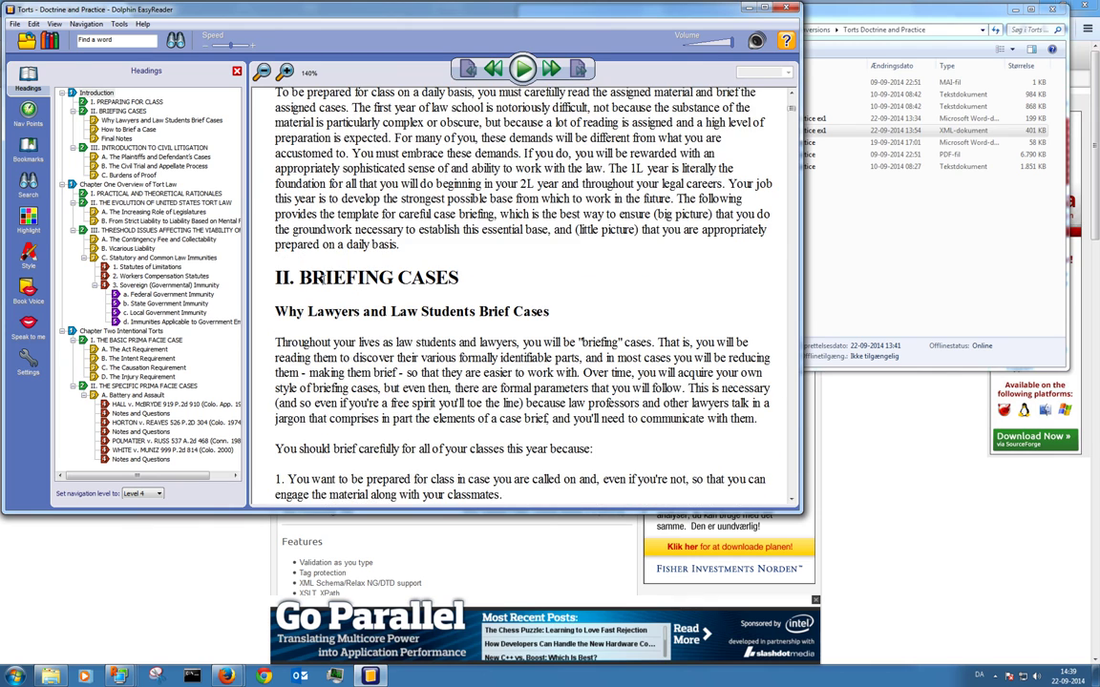
pyautogui.click(336, 270)
pyautogui.click(368, 311)
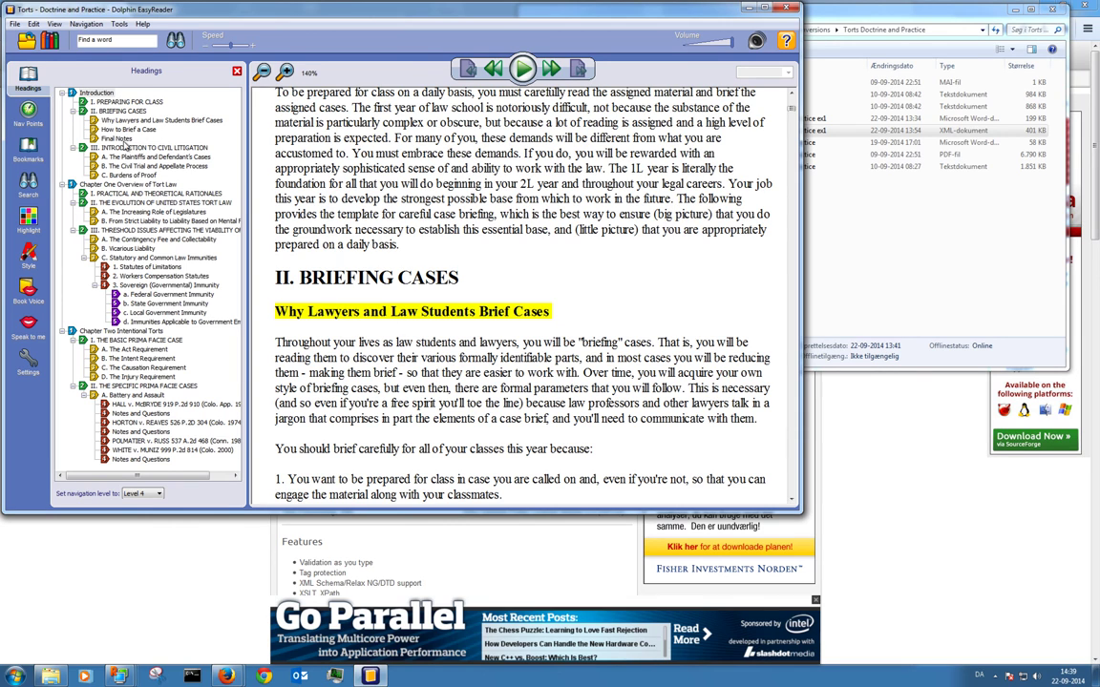
# Scroll back up and place the reading position on the first sentence under PREPARING FOR CLASS
pyautogui.scroll(2, 363, 224)
pyautogui.scroll(15, 381, 234)
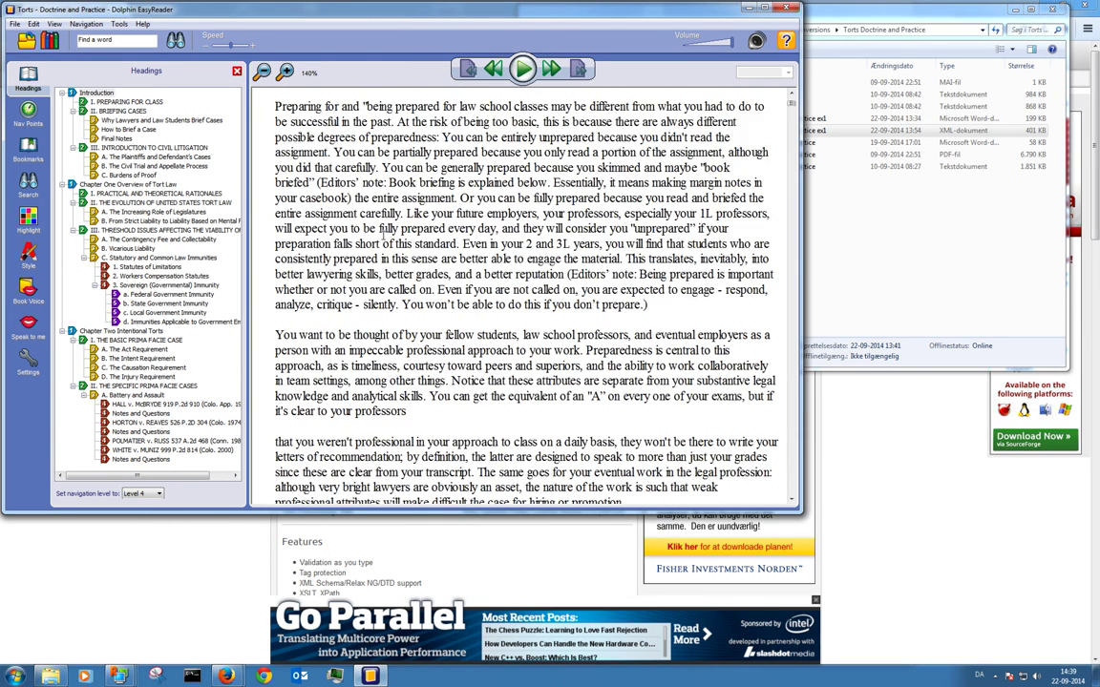
pyautogui.click(325, 306)
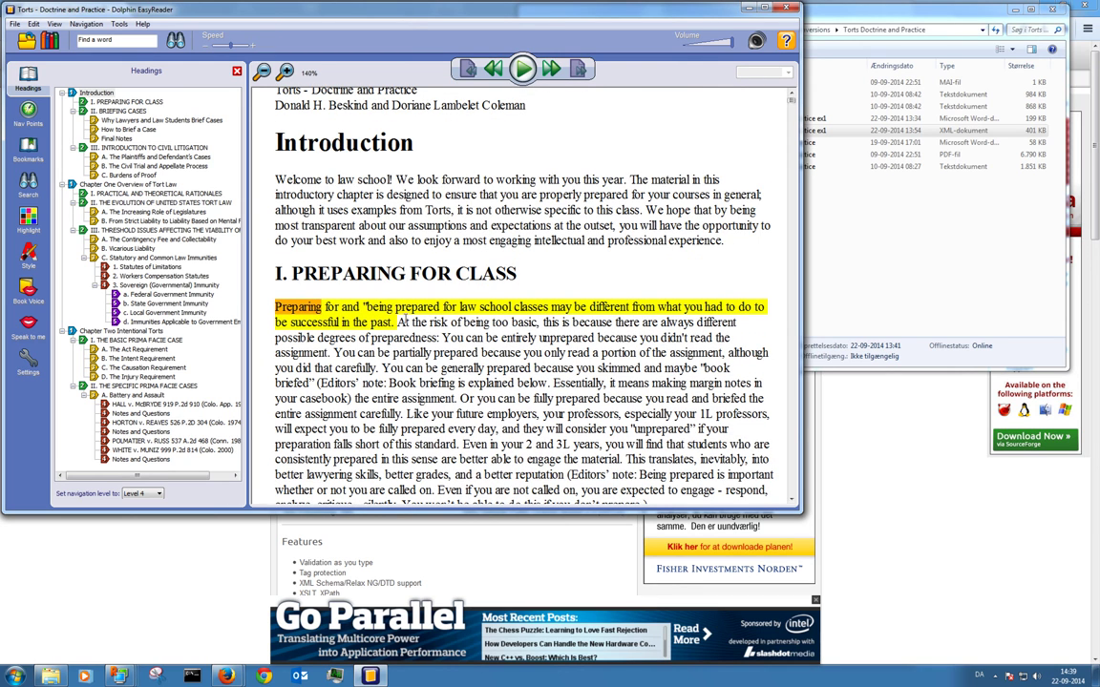
# Play and pause the opening, then play section A. The Increasing Role of Legislatures and pause again
pyautogui.click(522, 68)
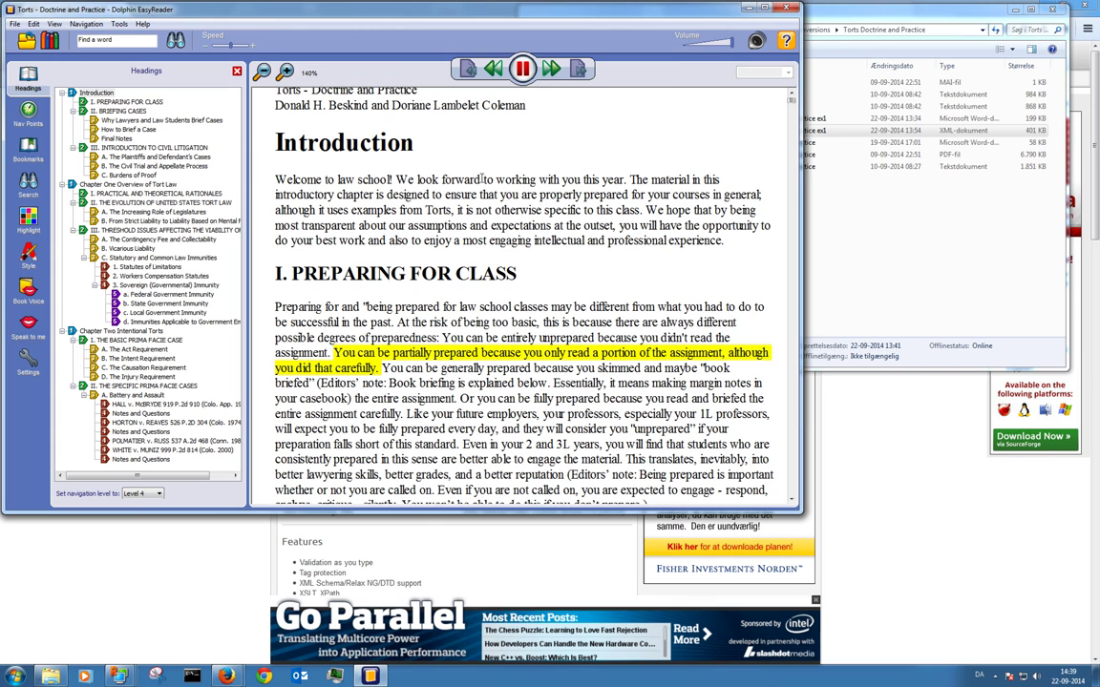
pyautogui.click(521, 74)
pyautogui.click(144, 211)
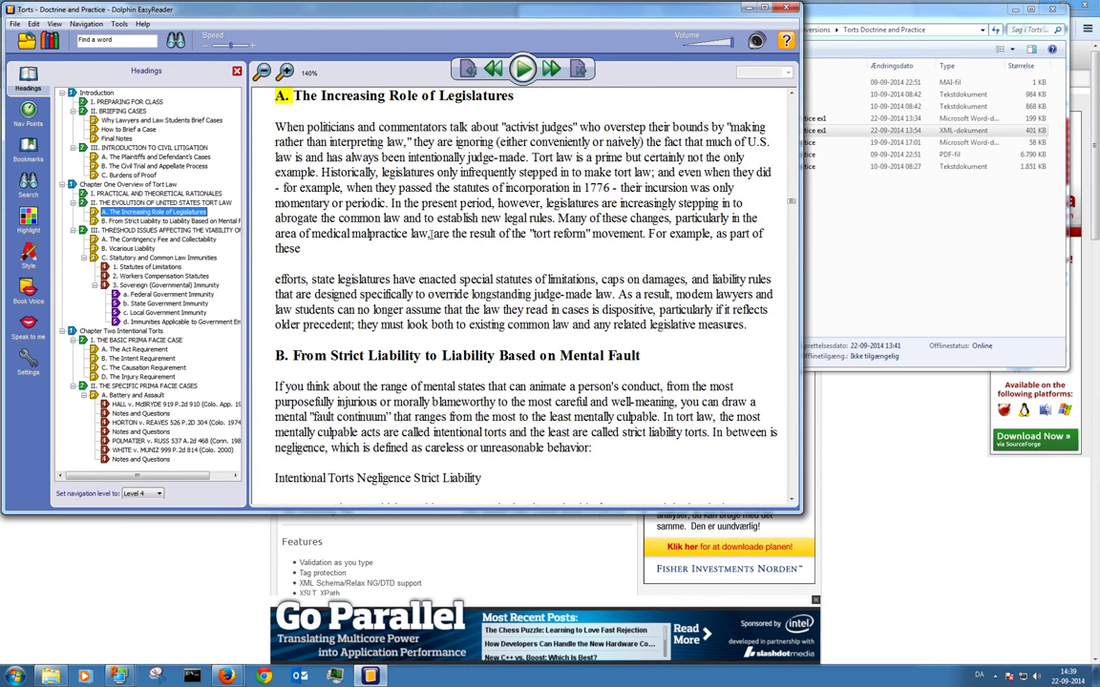
pyautogui.click(523, 70)
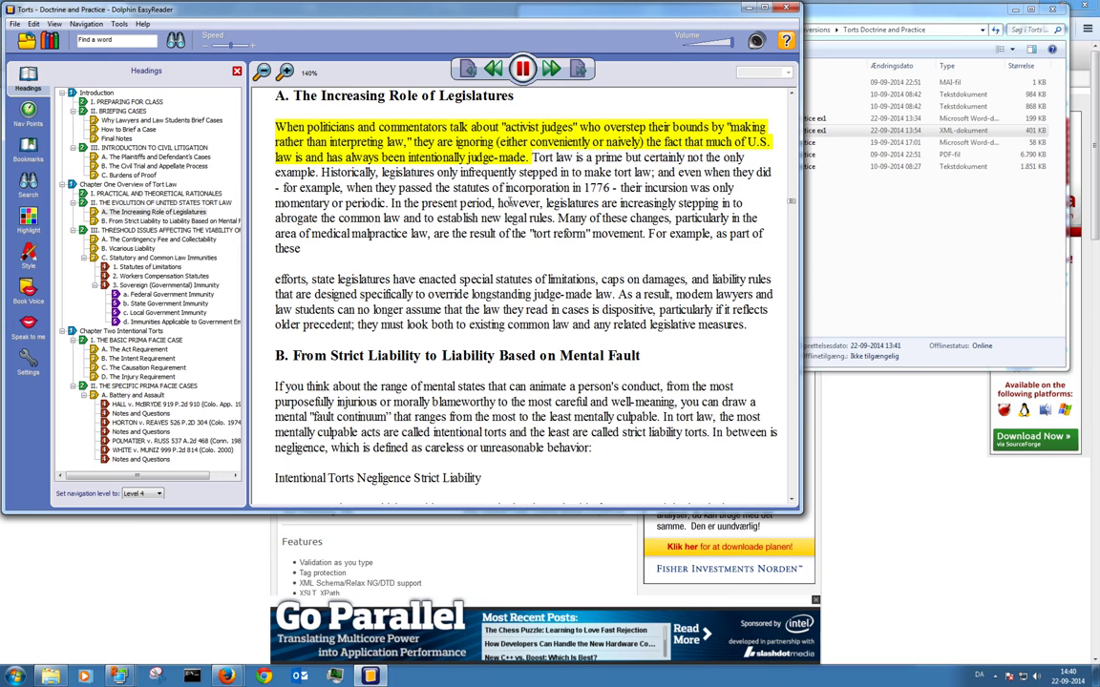
pyautogui.click(523, 68)
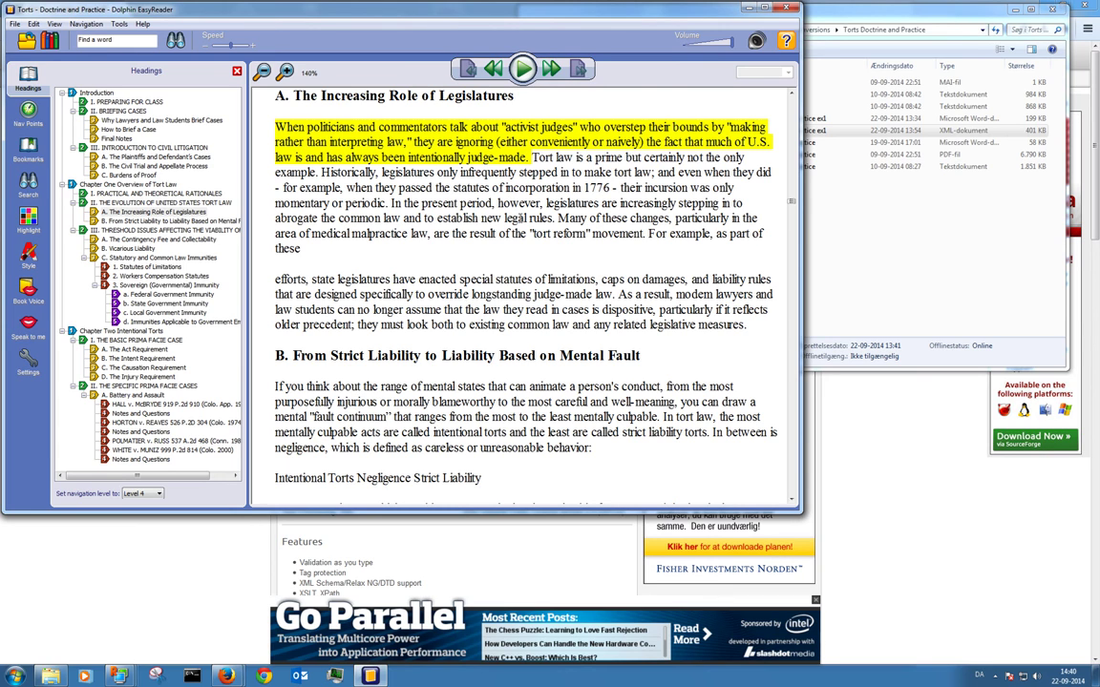